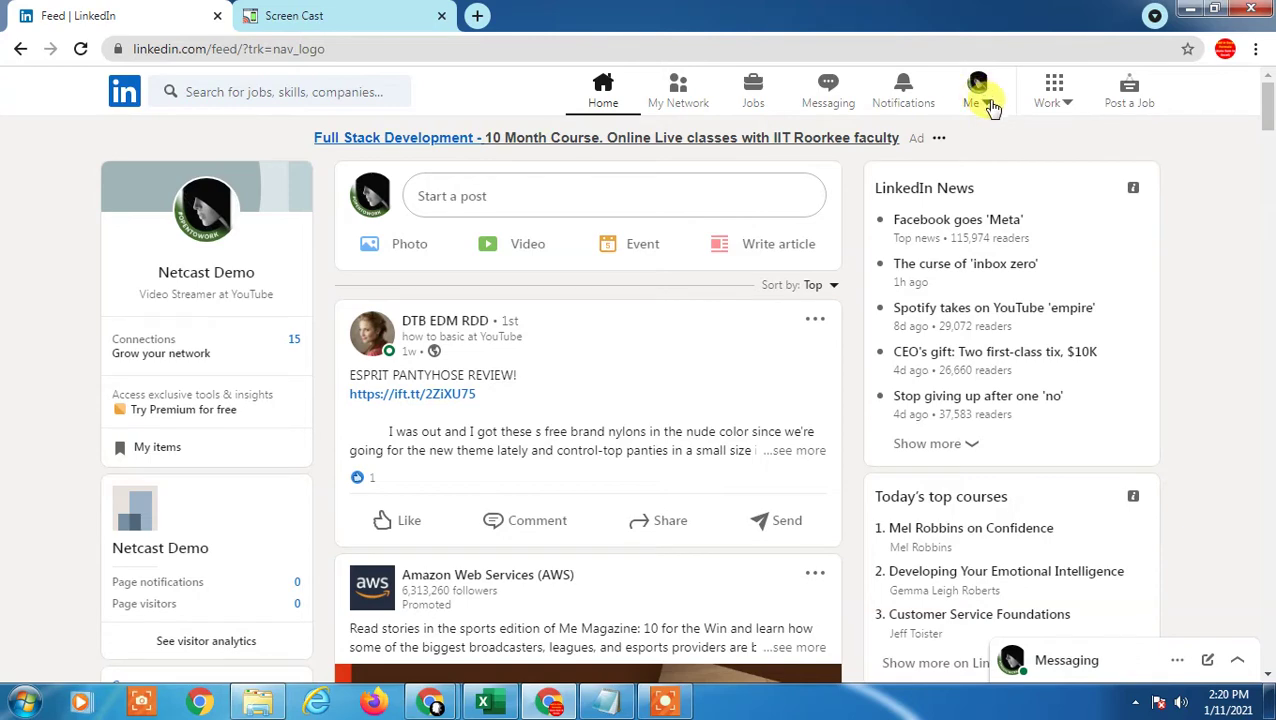
Go from the feed to your own LinkedIn profile page
left_click(990, 108)
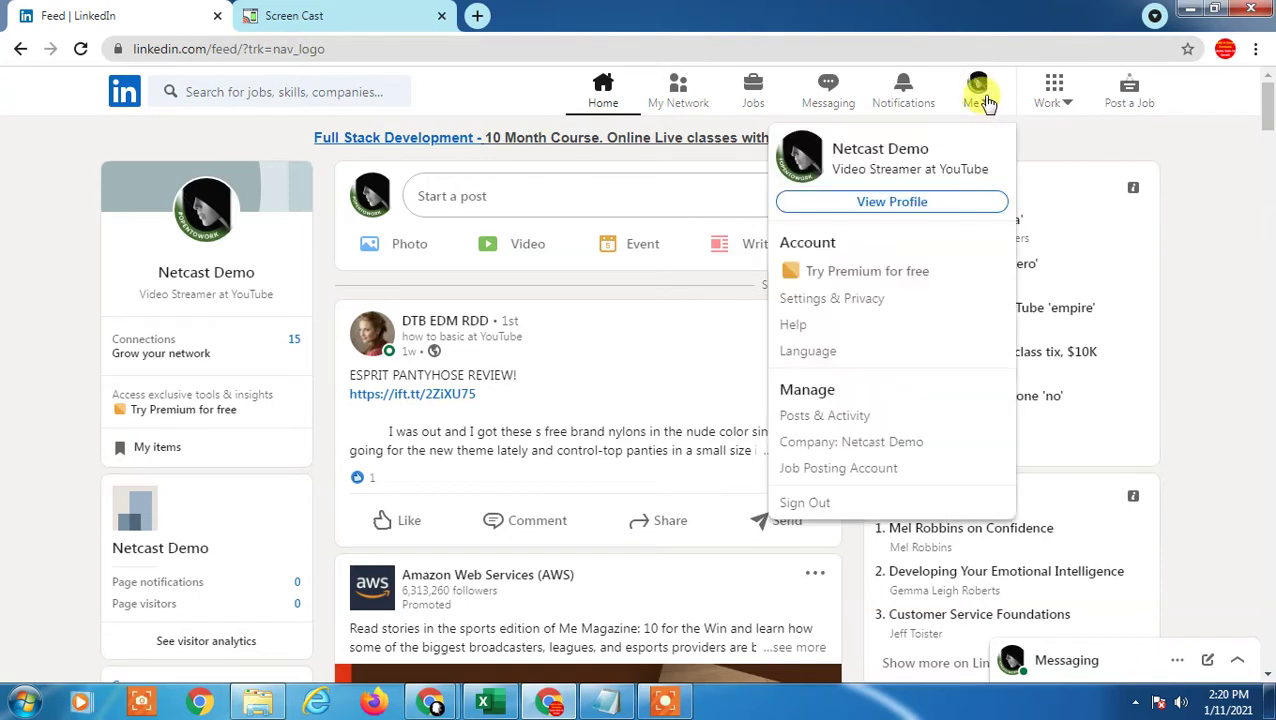
left_click(890, 201)
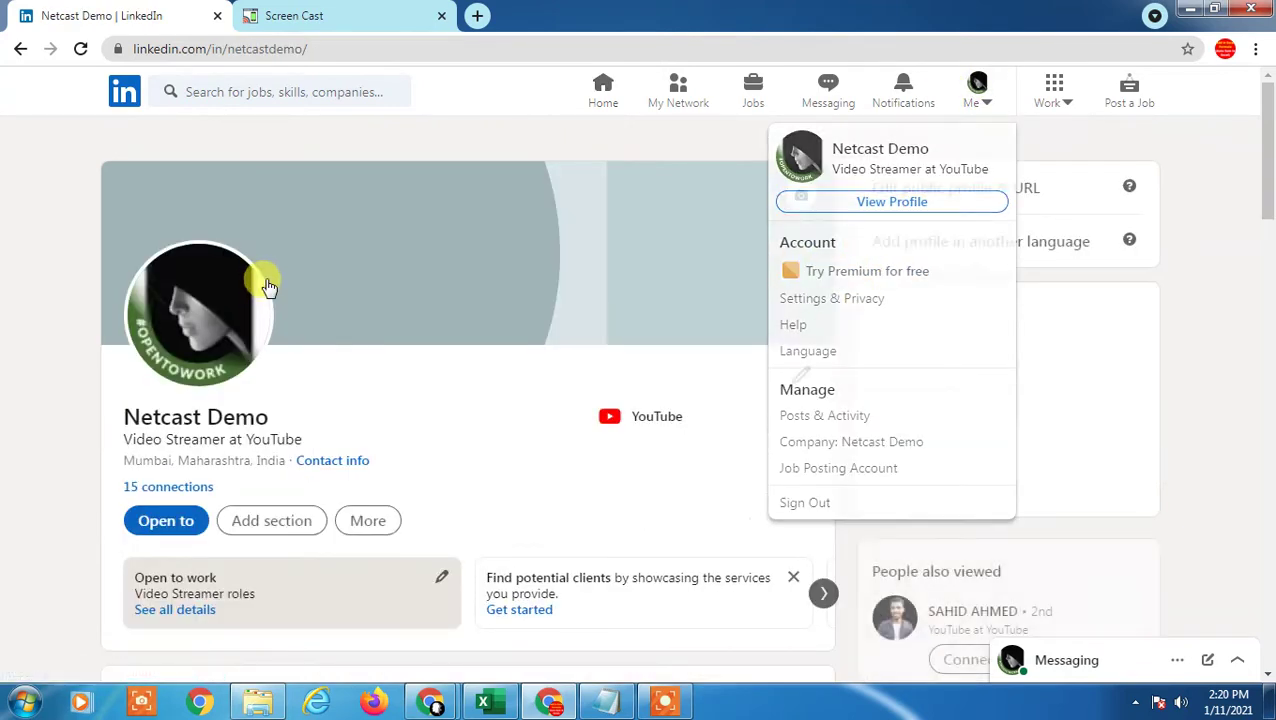
scroll(313, 313, "down", 3)
scroll(313, 313, "up", 3)
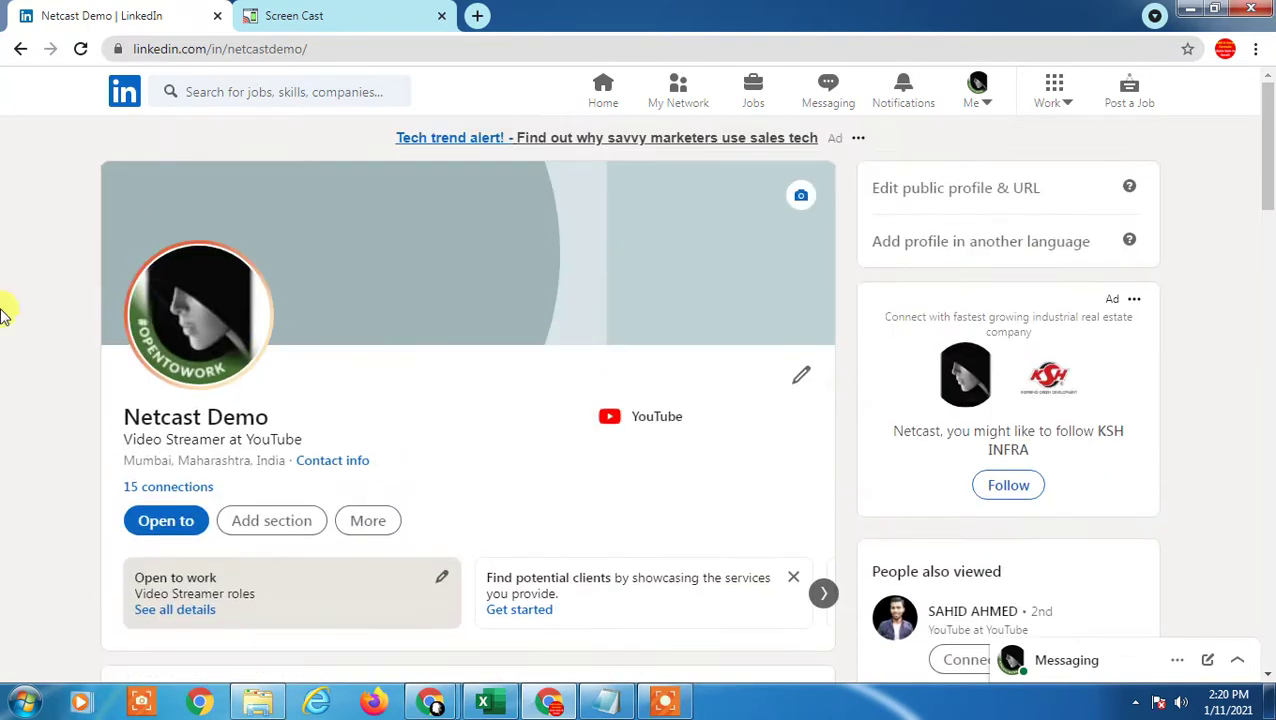
scroll(10, 345, "down", 2)
scroll(30, 390, "up", 1)
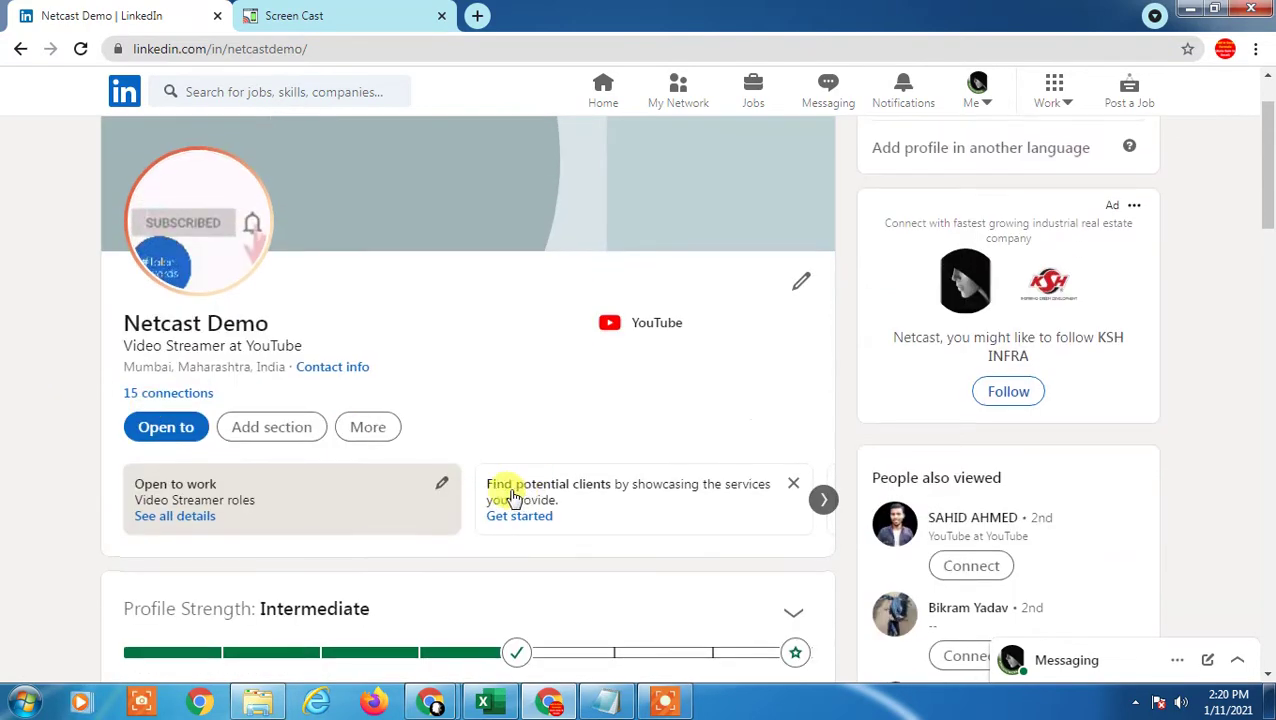
Show the profile sections you can add and expand the Background options
left_click(289, 436)
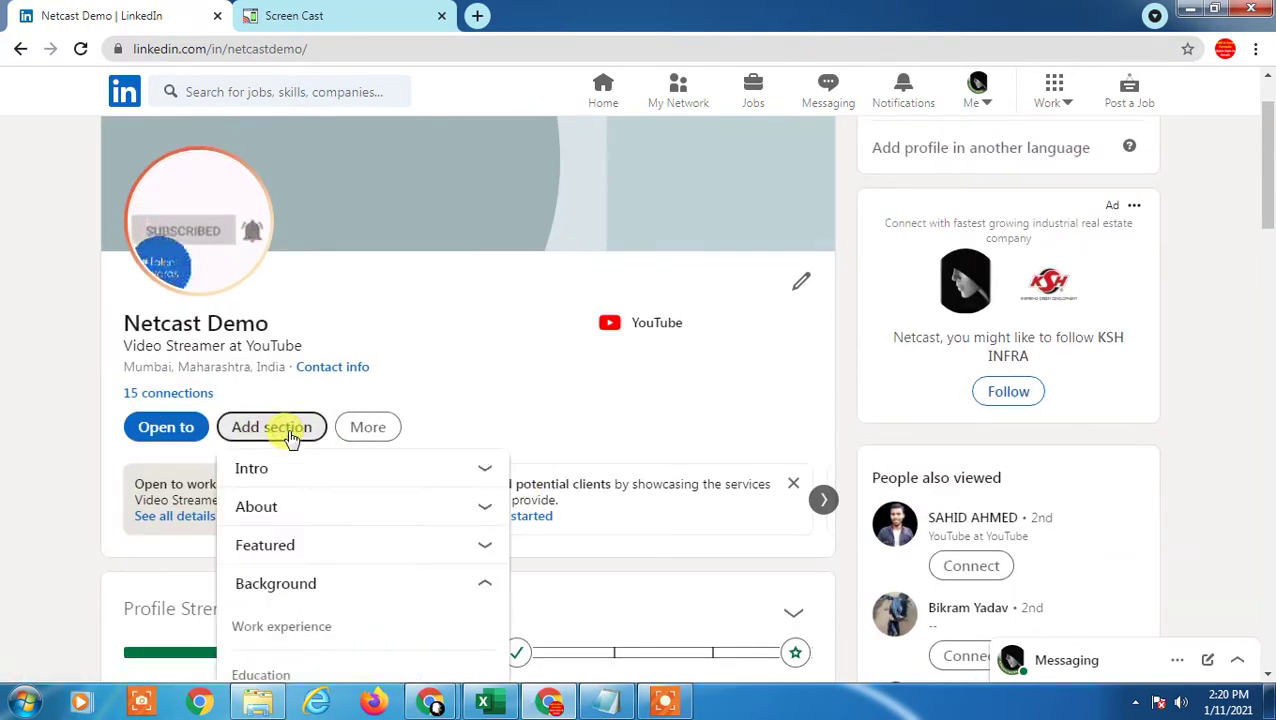
scroll(290, 440, "down", 1)
scroll(292, 440, "down", 2)
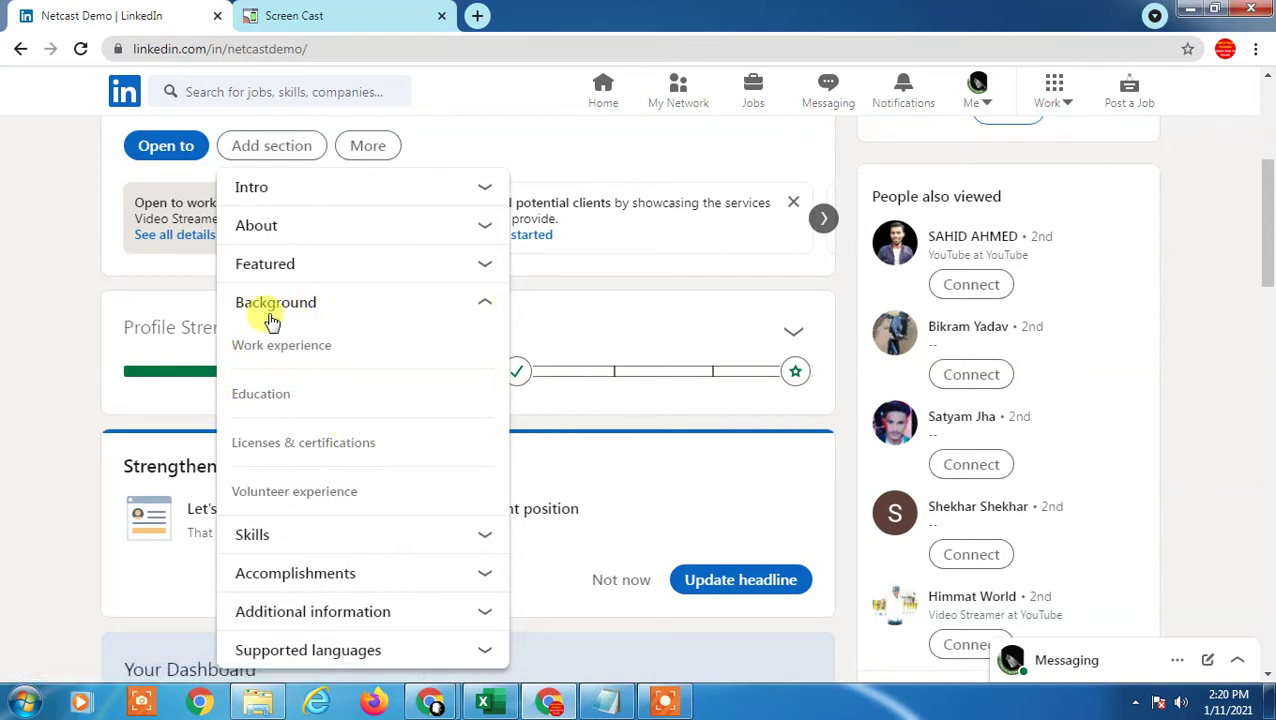
left_click(406, 262)
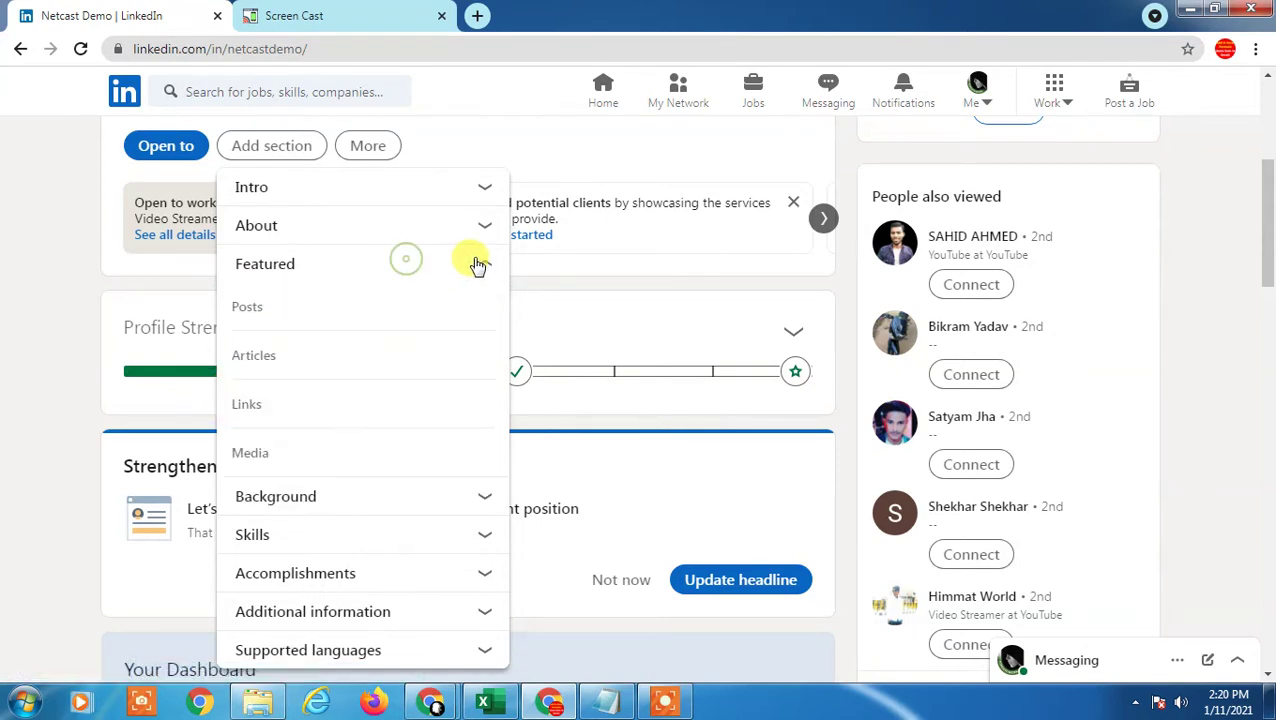
left_click(388, 496)
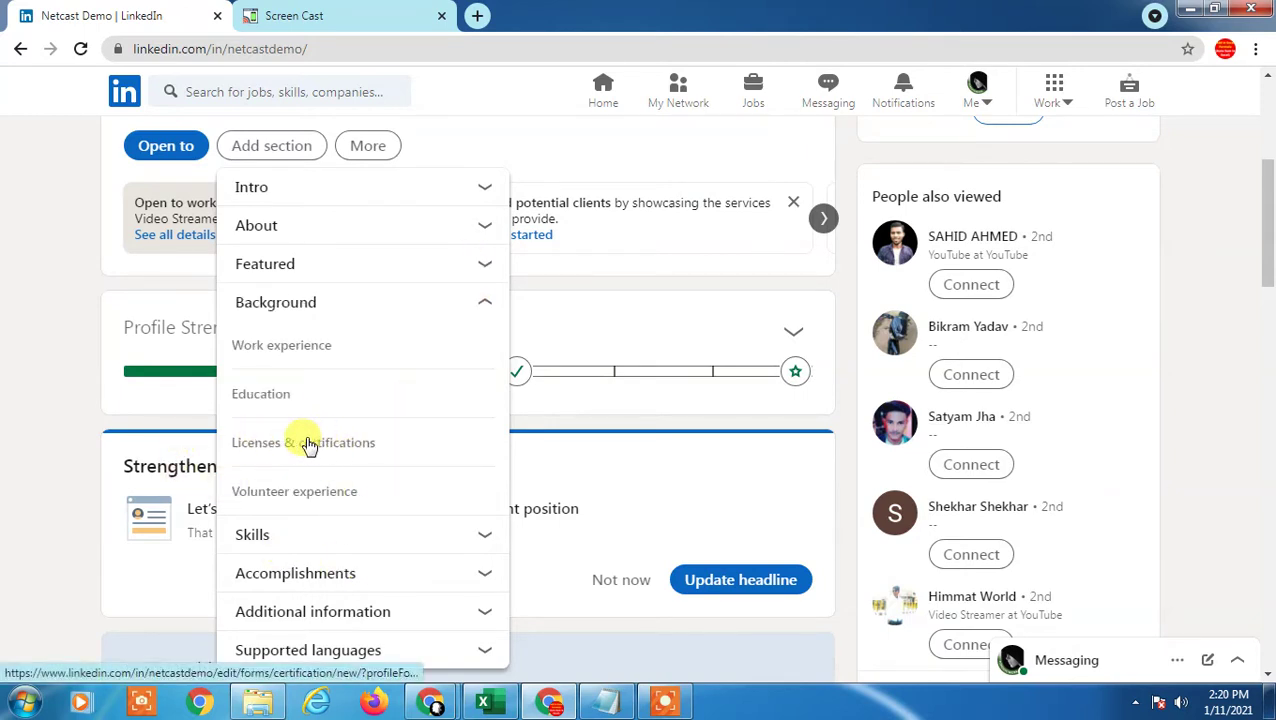
Start a new certification named 'html for begginers' and begin typing 'u' as issuing organization
left_click(345, 452)
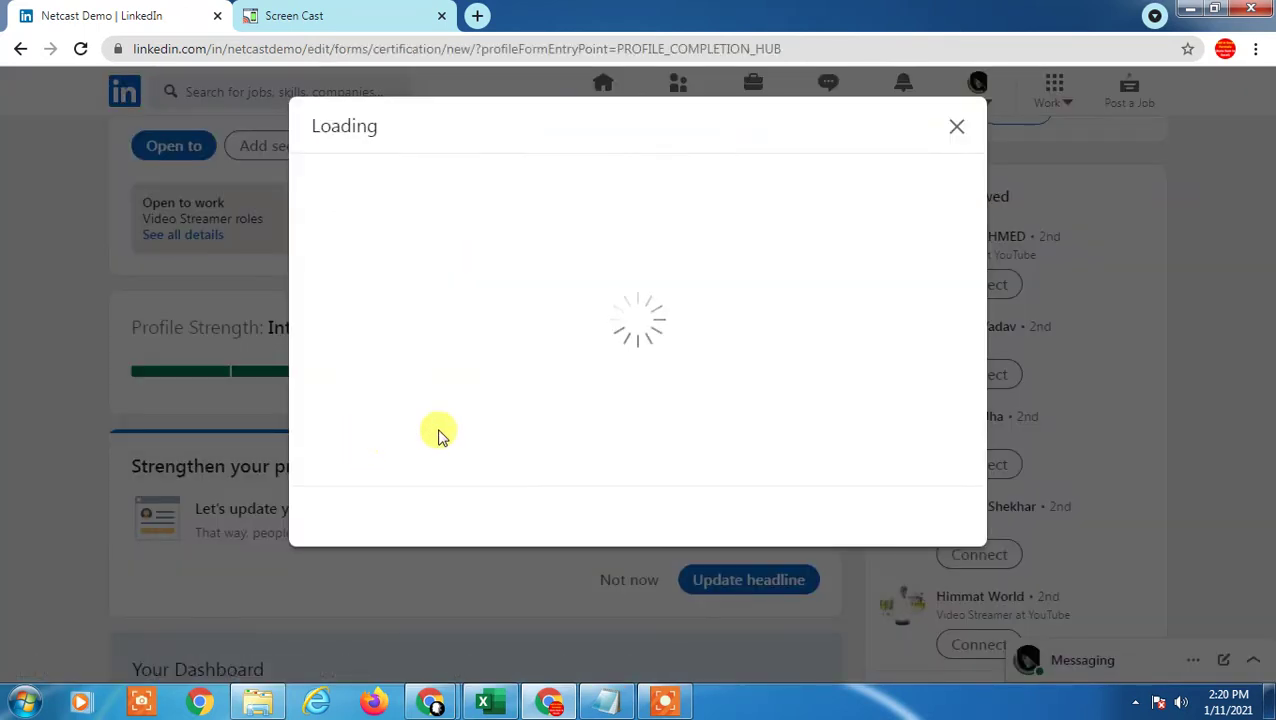
left_click(335, 204)
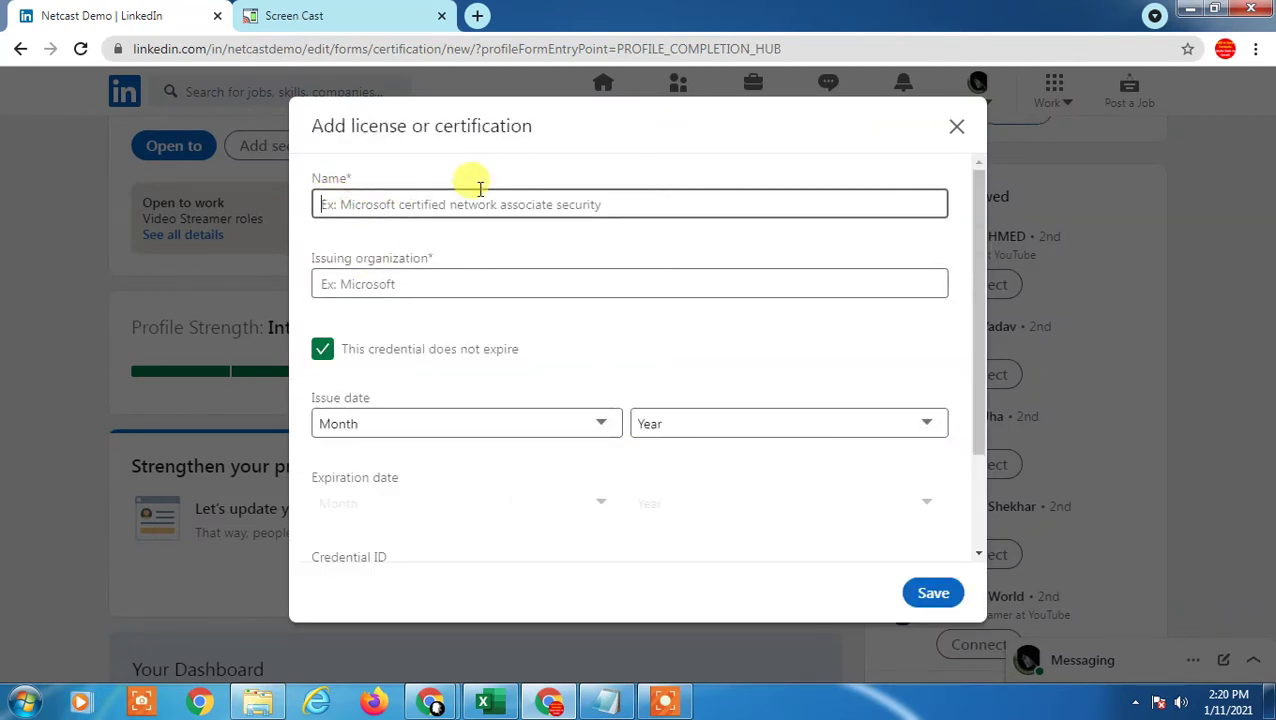
type("htm")
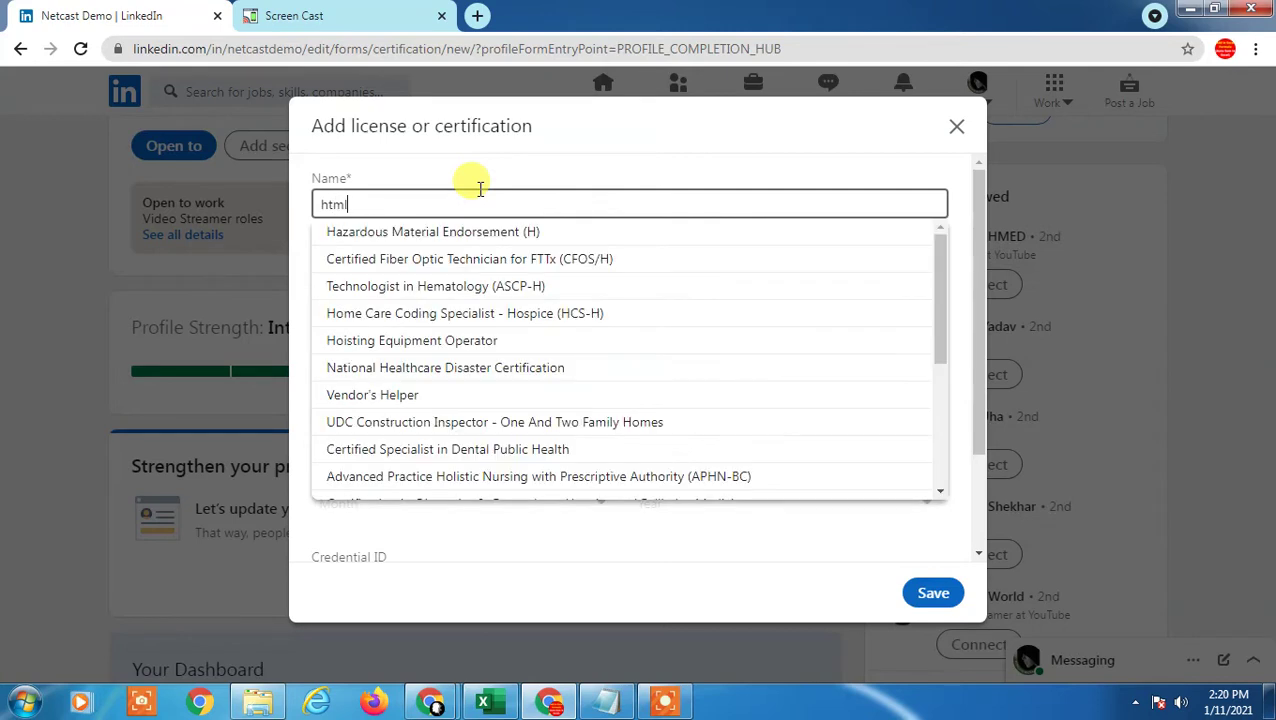
type("l")
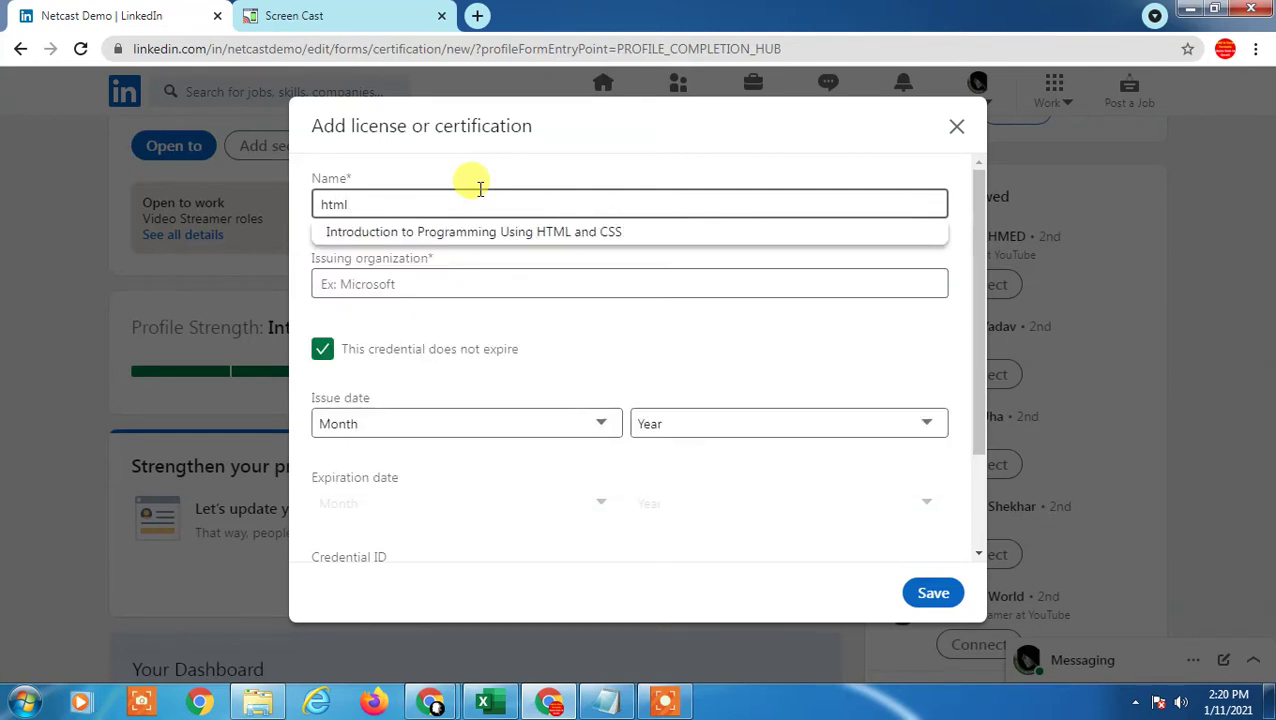
key("BackSpace")
type("for begginers")
key("Tab")
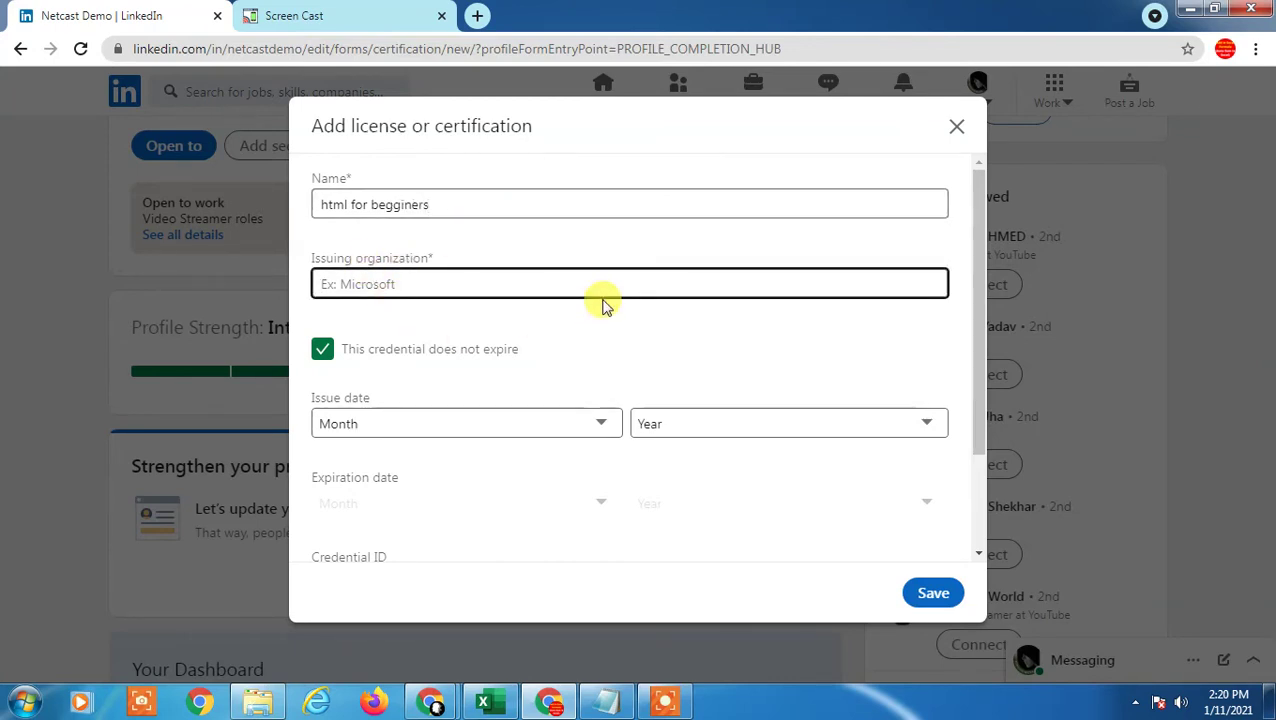
type("udemy")
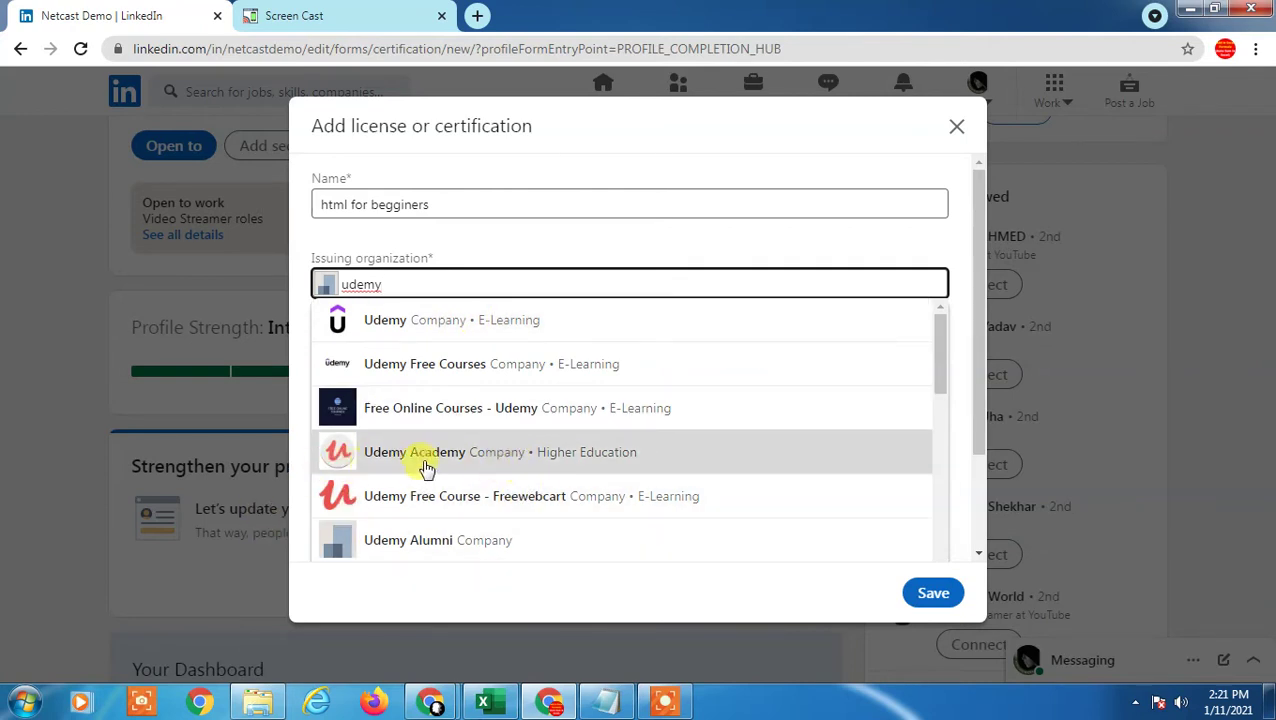
Choose Udemy Academy as issuer and try an expiration date of February 2016
left_click(390, 462)
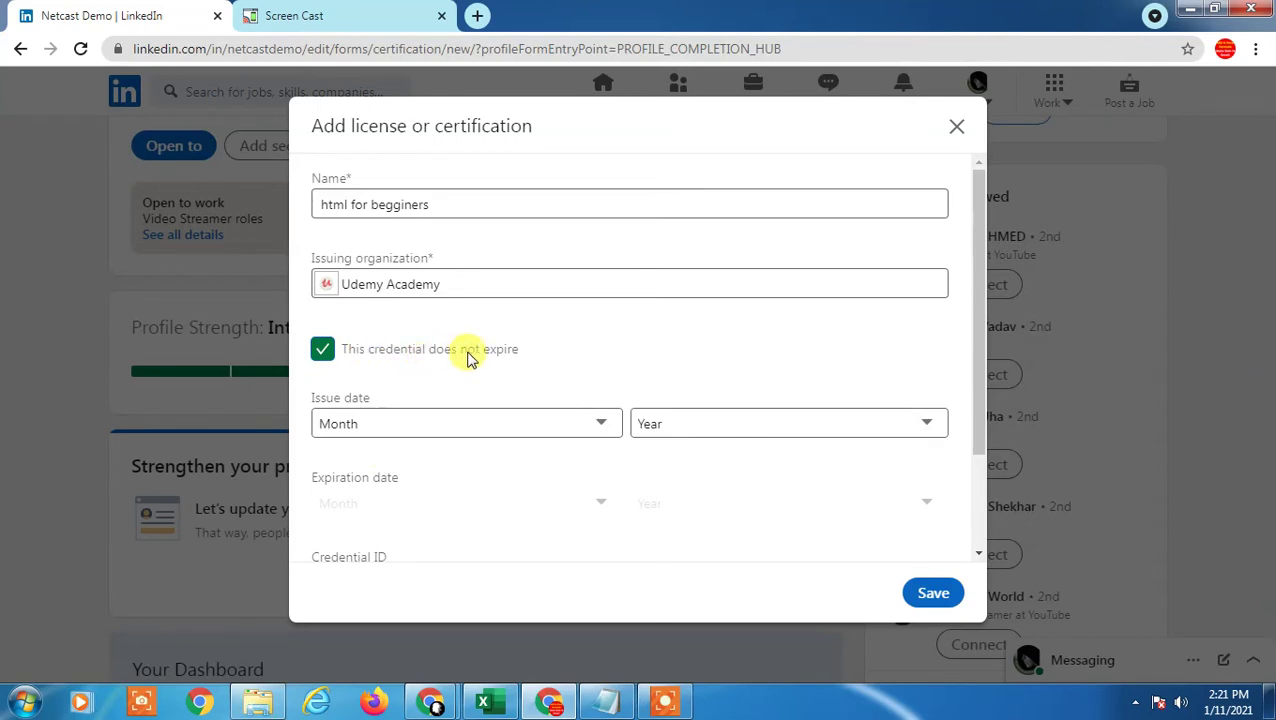
scroll(413, 362, "down", 1)
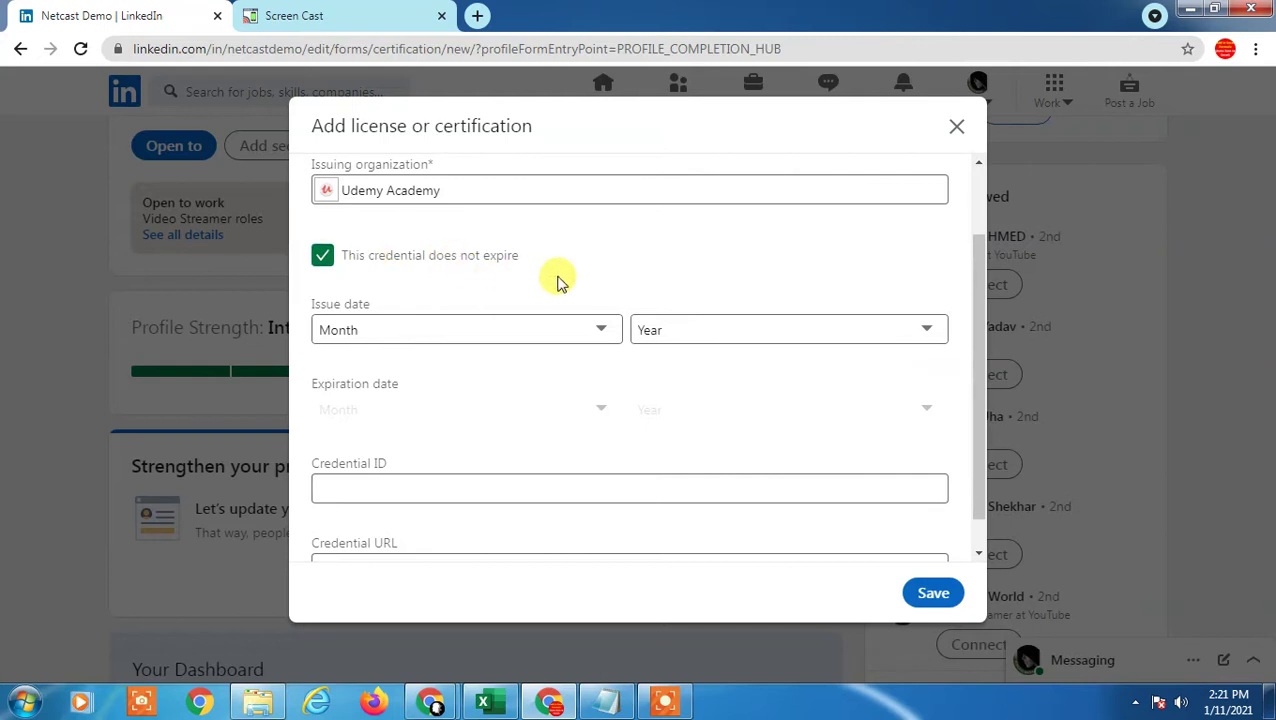
left_click(322, 258)
left_click(428, 406)
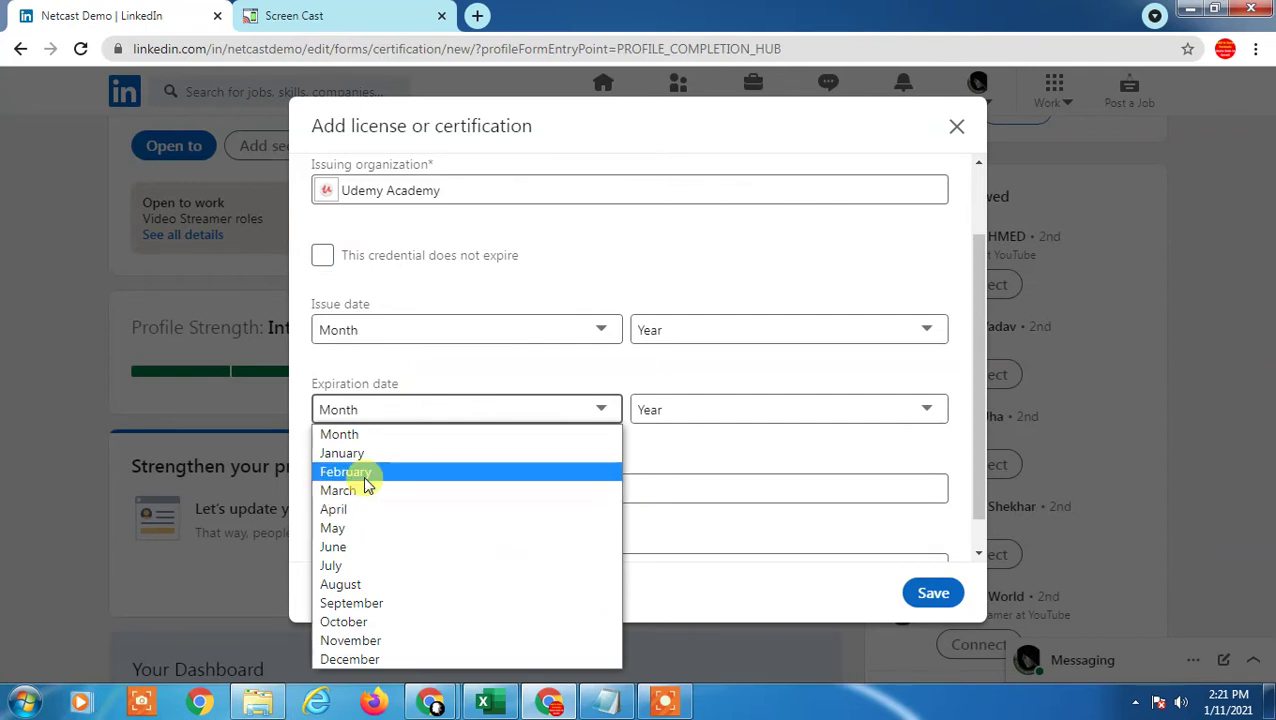
left_click(362, 472)
left_click(665, 406)
left_click(655, 327)
Set the issue date to March 2019 and mark the credential as never expiring
left_click(413, 410)
left_click(528, 338)
left_click(362, 322)
left_click(430, 410)
left_click(645, 330)
left_click(672, 412)
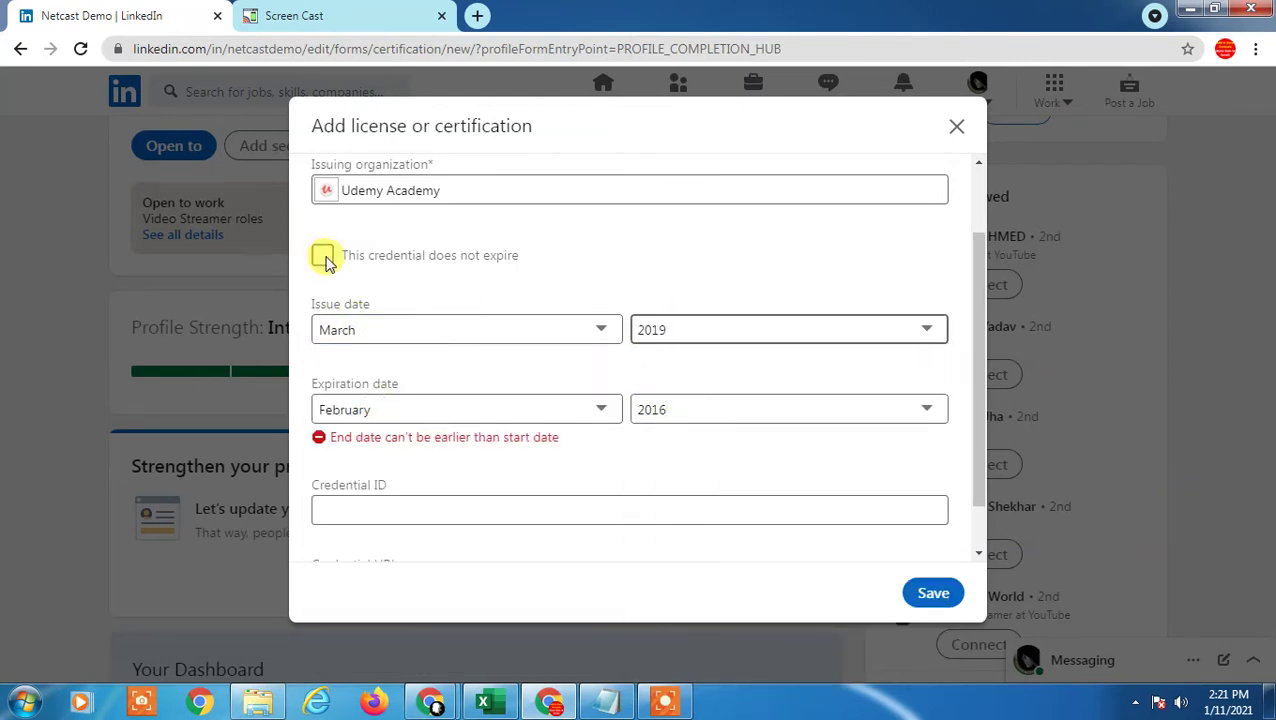
left_click(321, 257)
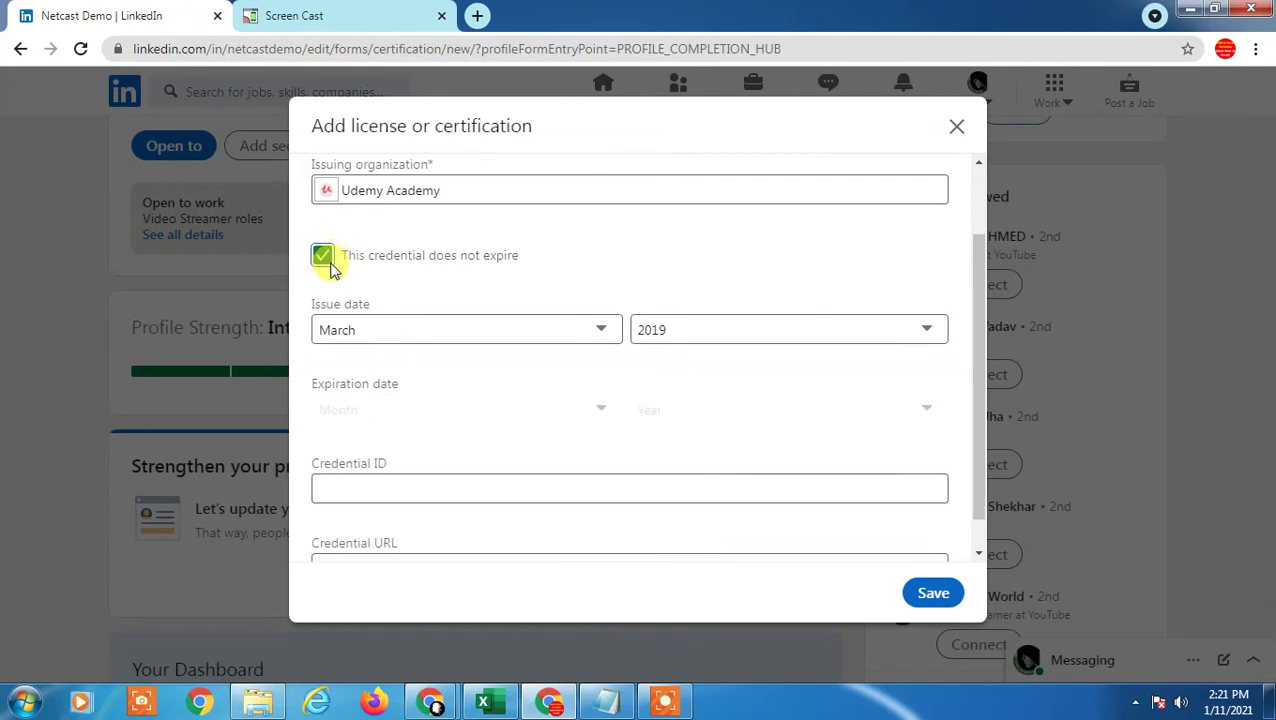
Change the issue date to April 2019 and select the Credential ID field
left_click(433, 332)
left_click(425, 428)
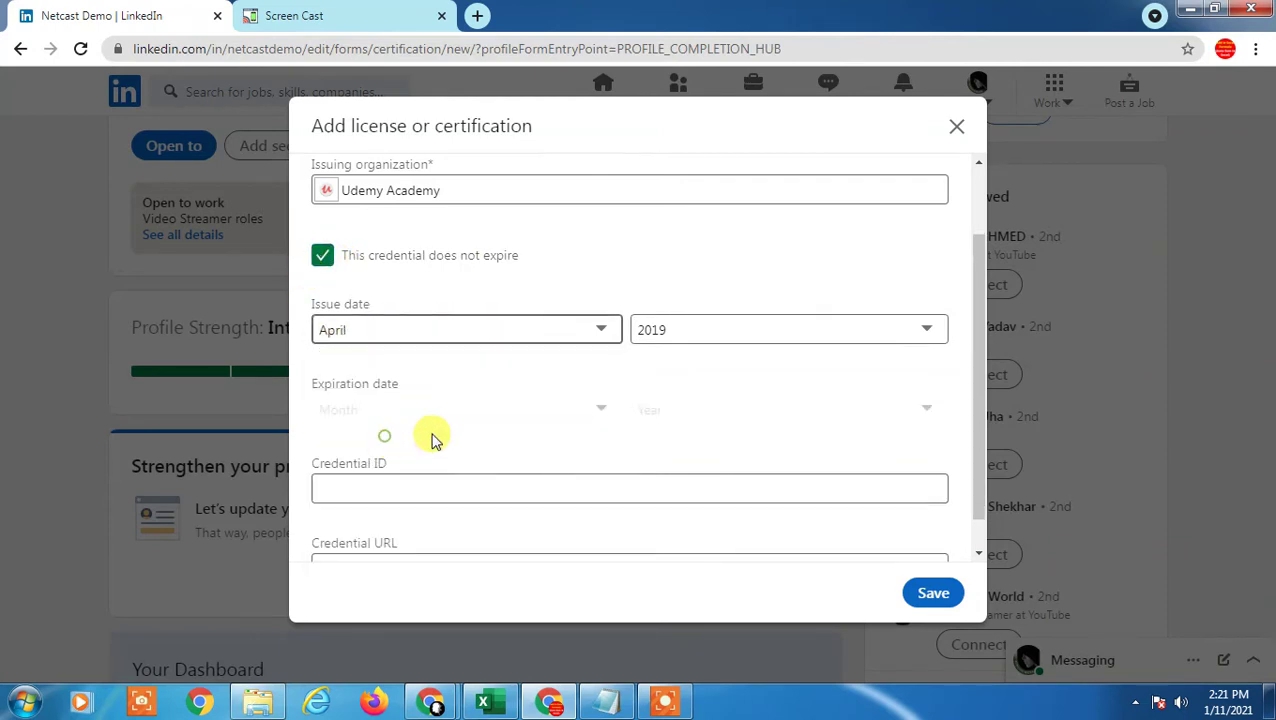
left_click(735, 330)
left_click(675, 410)
scroll(470, 390, "down", 1)
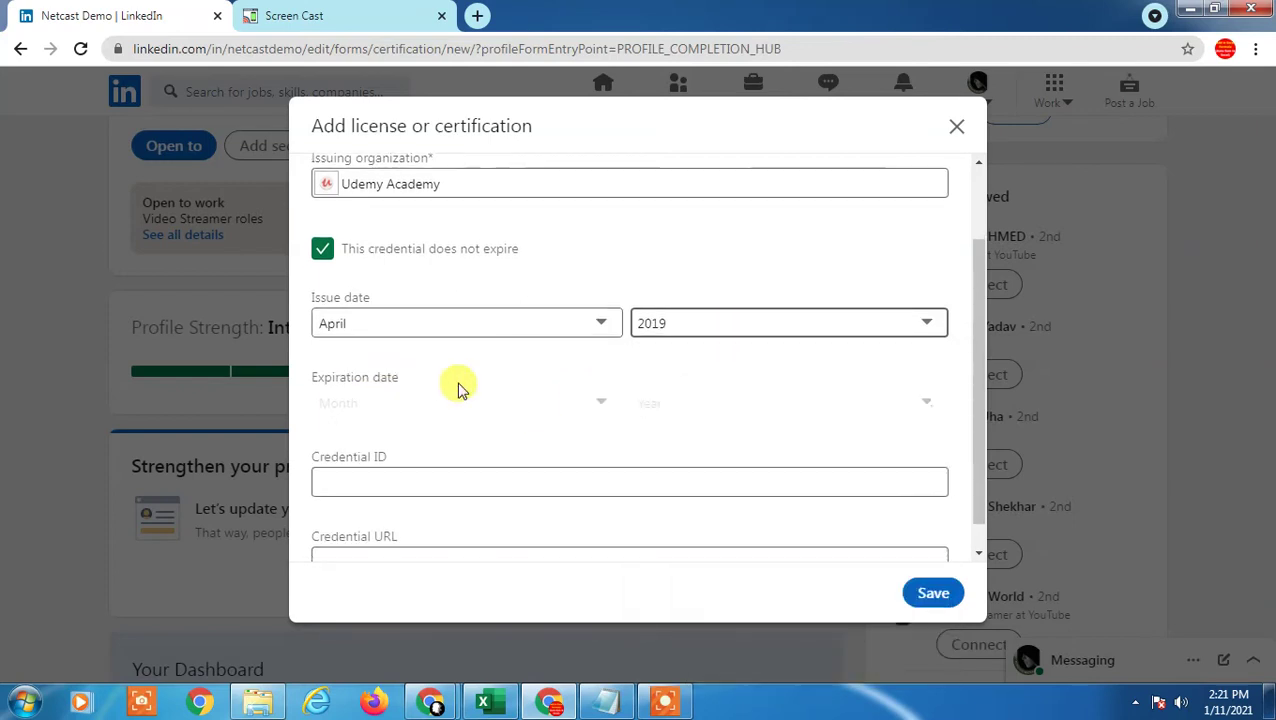
left_click(345, 452)
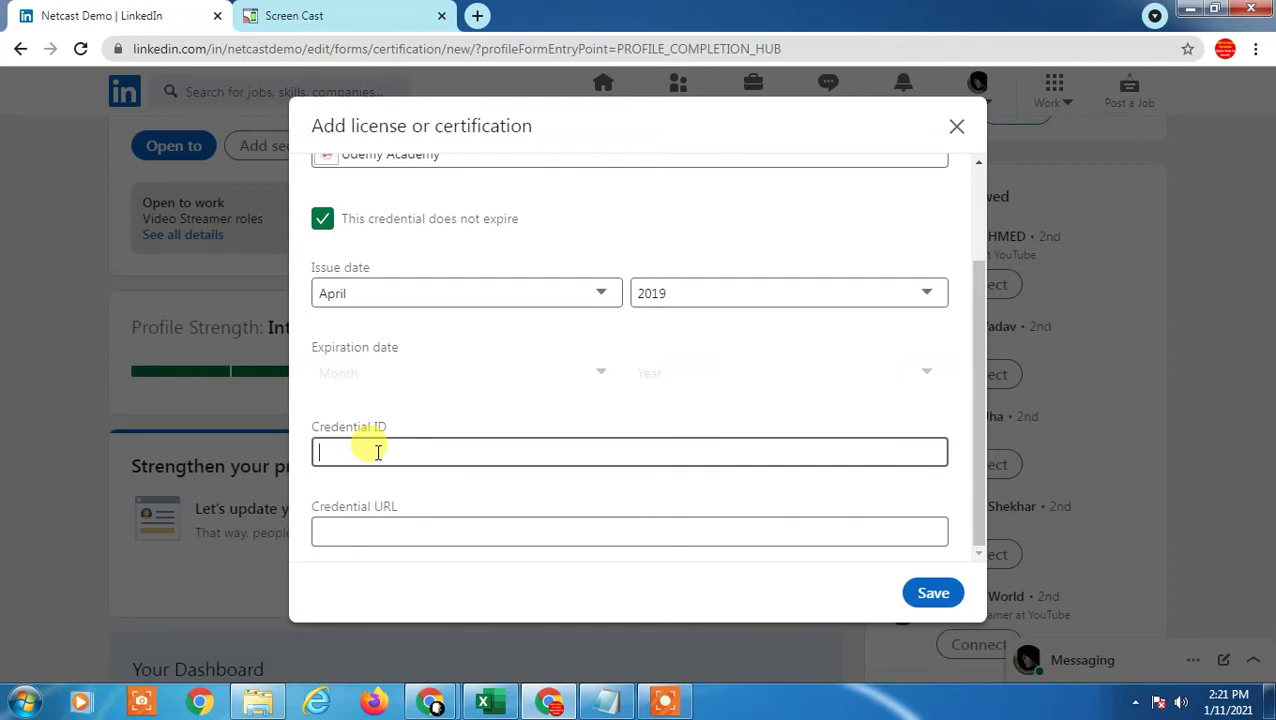
scroll(373, 447, "up", 2)
scroll(379, 456, "down", 2)
scroll(390, 455, "up", 2)
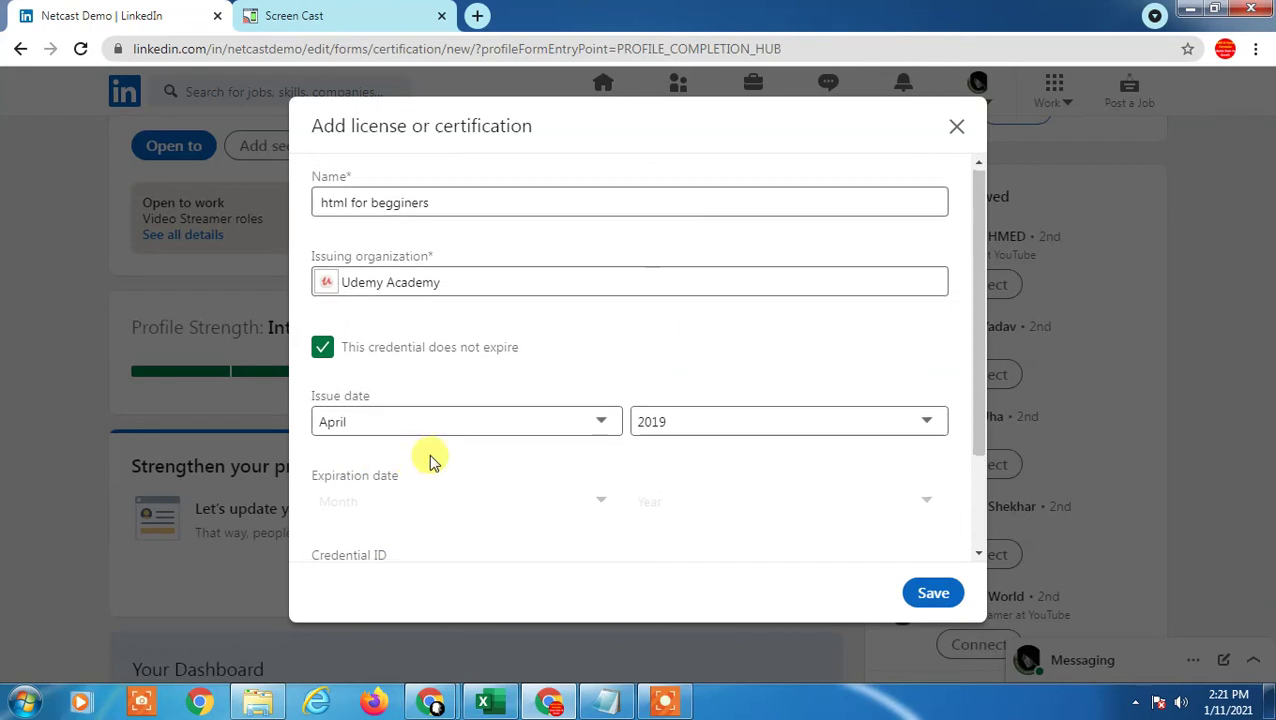
scroll(427, 460, "down", 2)
Search Google for 'udemy certf' in a new tab and browse the image results
left_click(486, 20)
type("u")
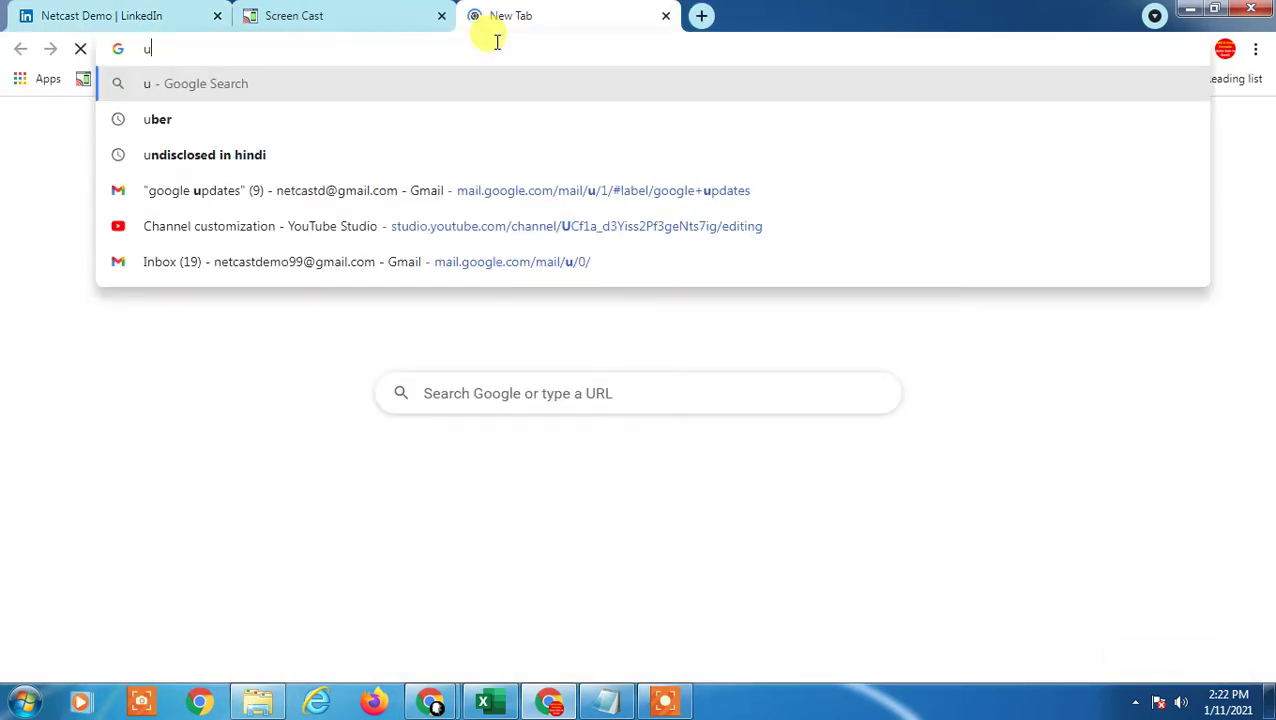
type("de")
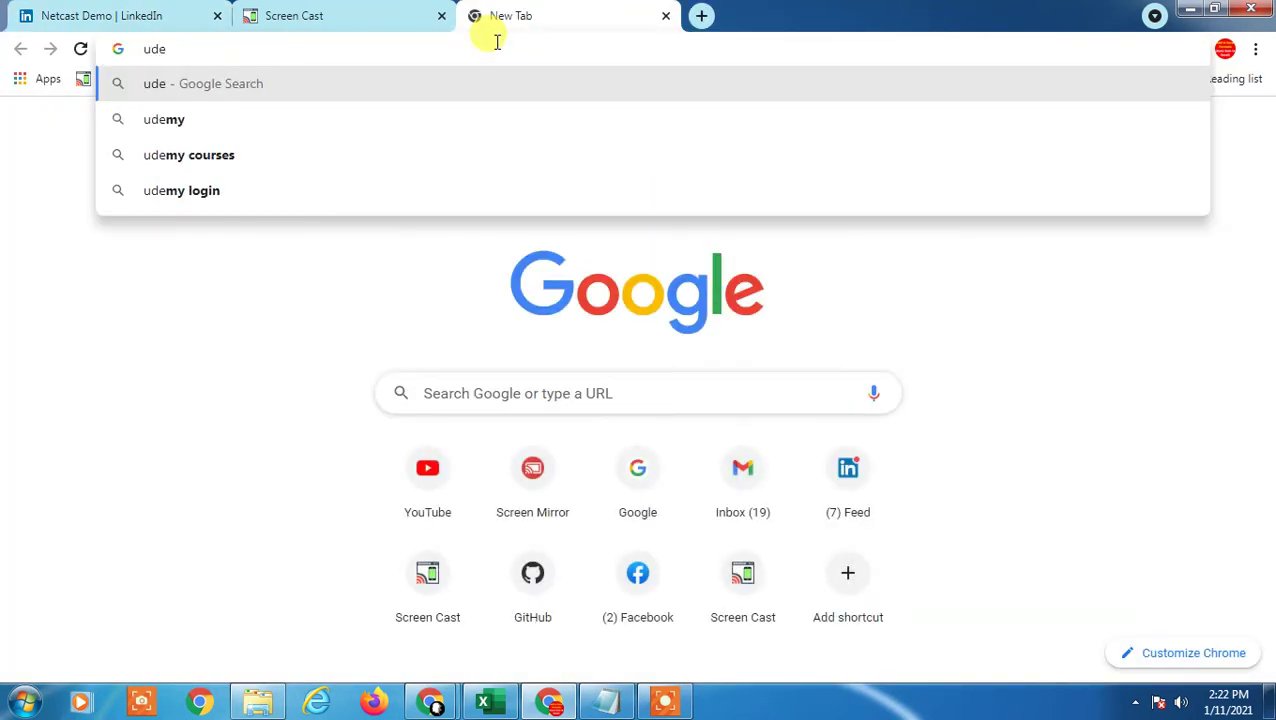
type("my certficates")
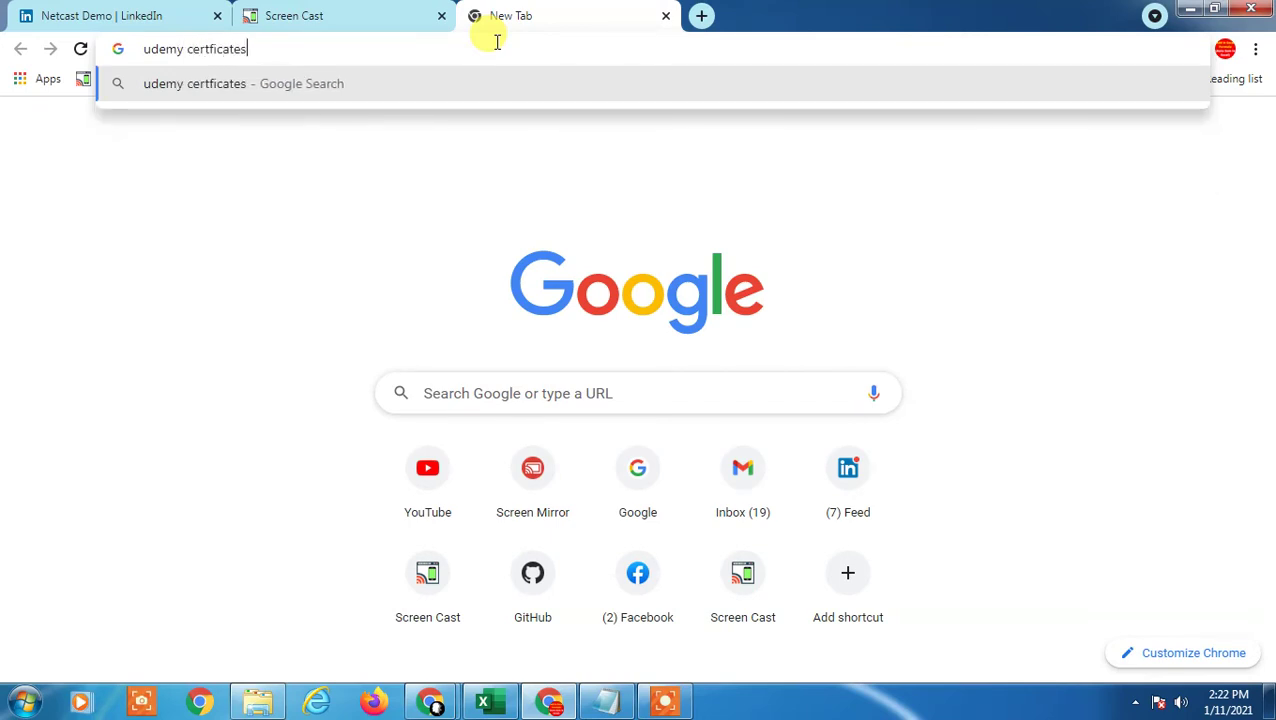
key("Return")
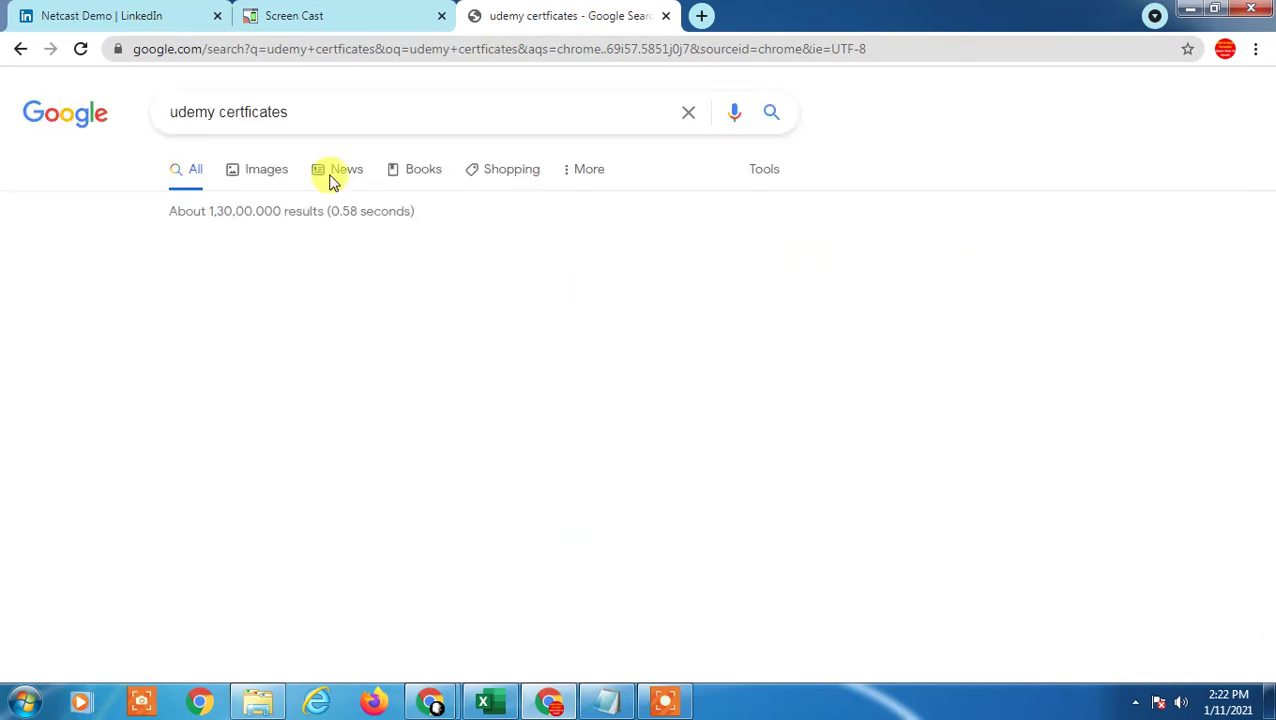
left_click(272, 176)
left_click(167, 8)
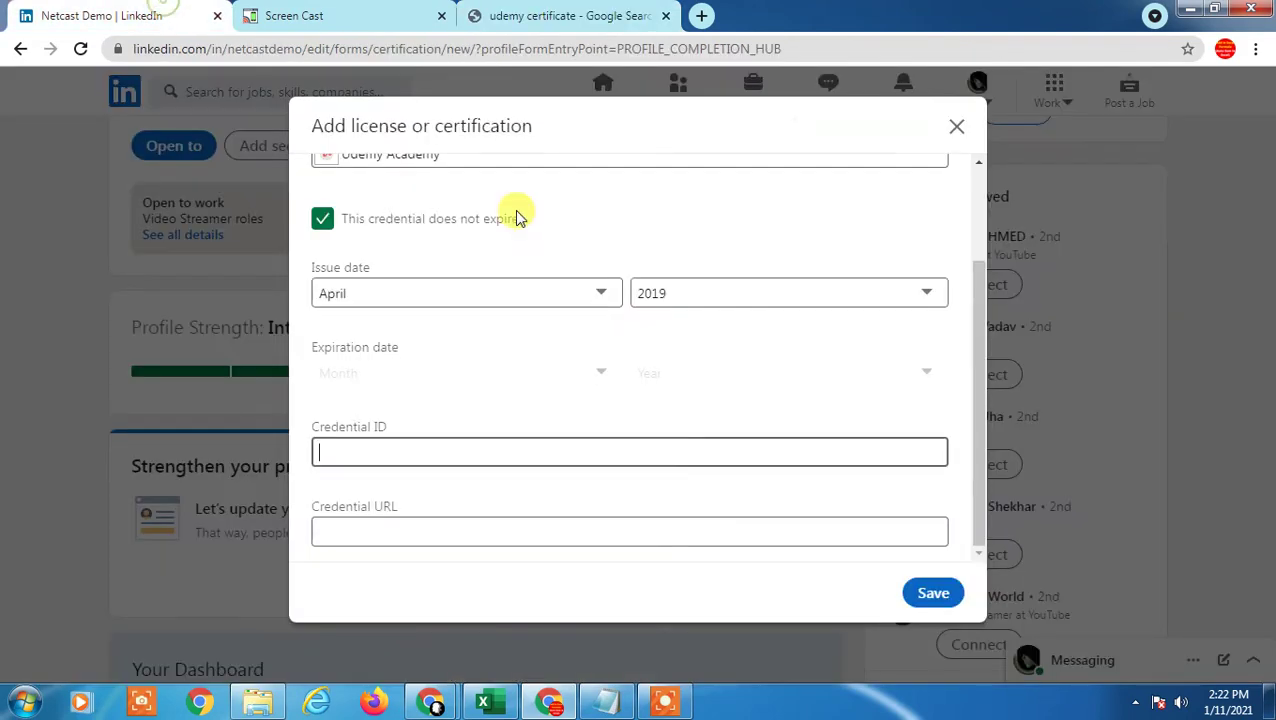
left_click(555, 8)
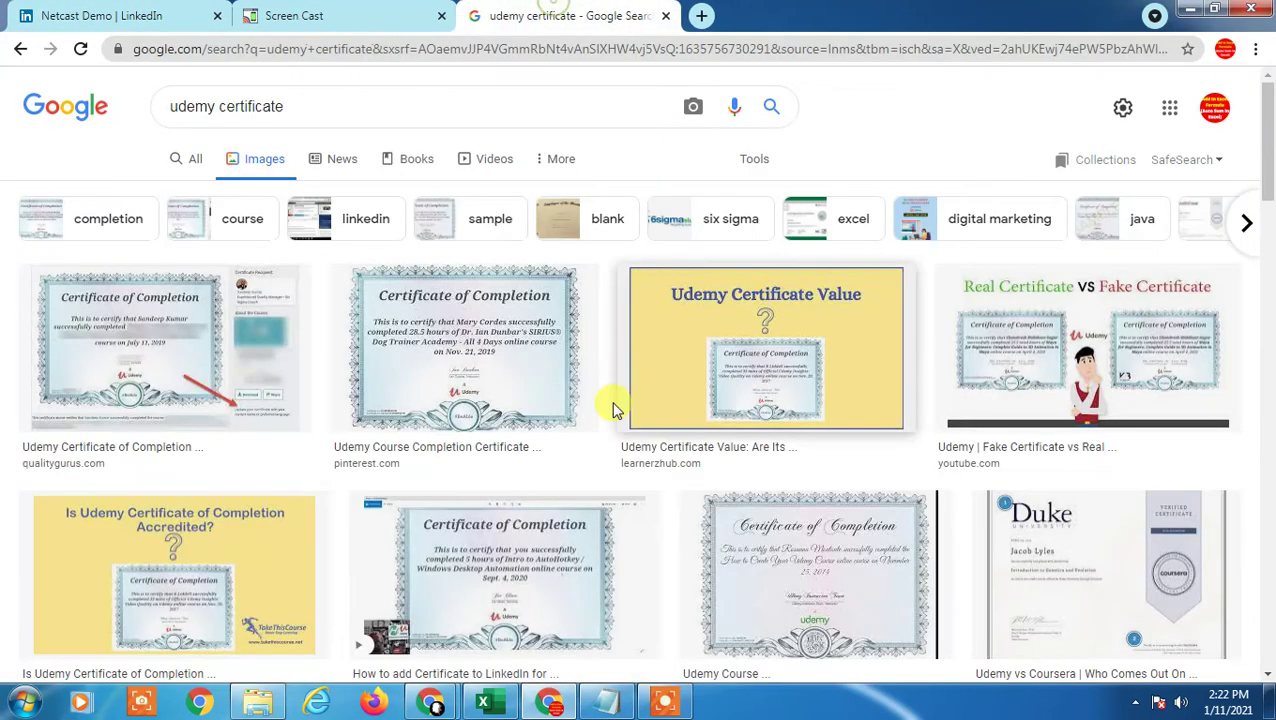
scroll(850, 400, "down", 1)
scroll(870, 505, "down", 2)
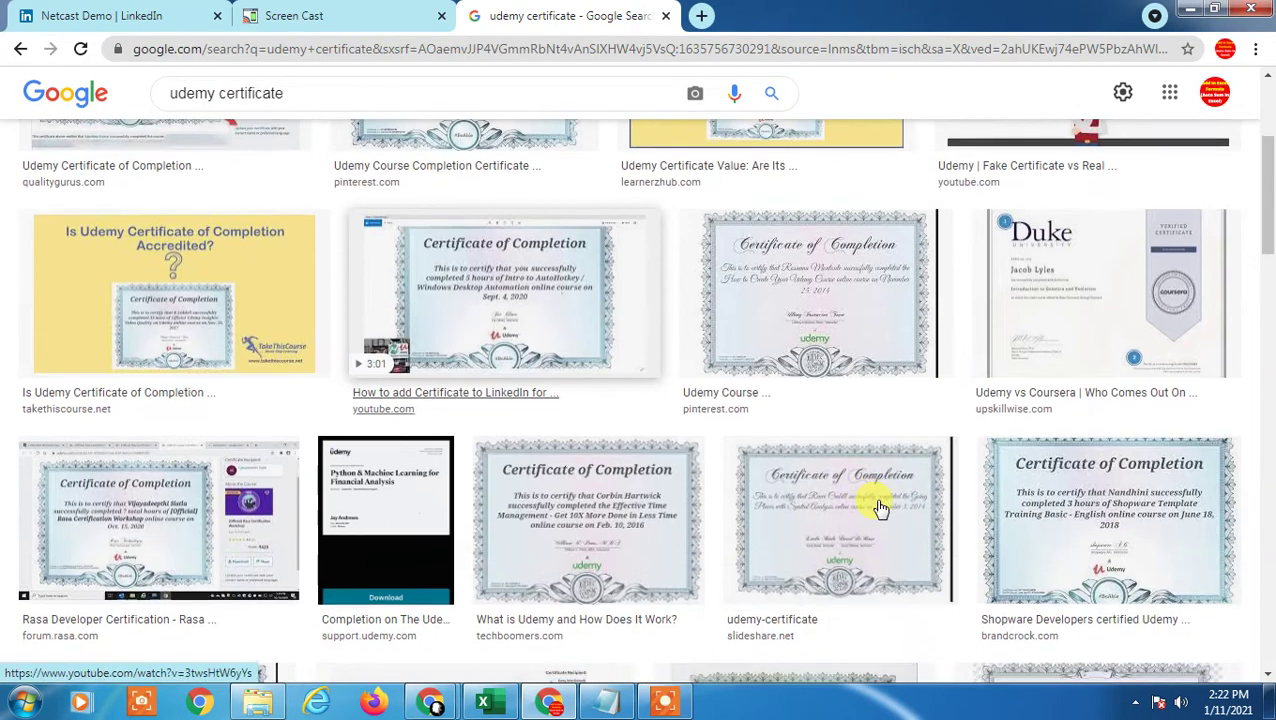
scroll(864, 516, "down", 2)
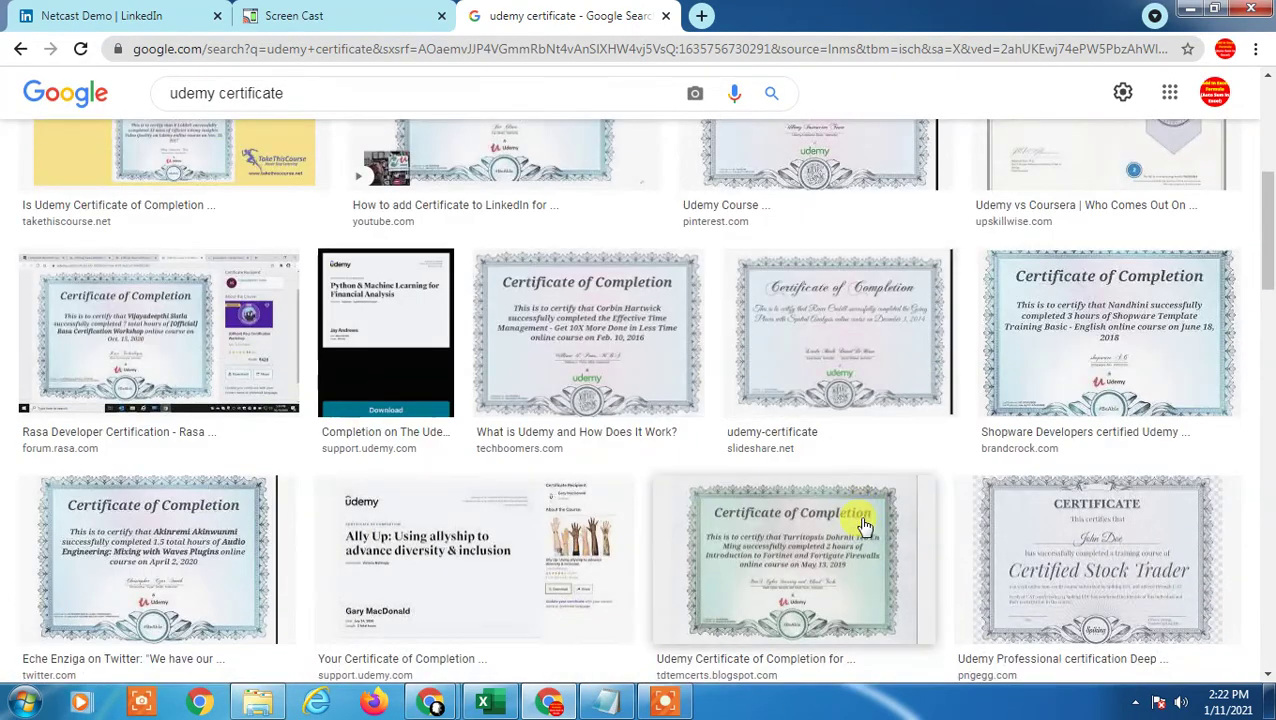
Preview the Shopware Udemy completion certificate and open its source page
left_click(1141, 341)
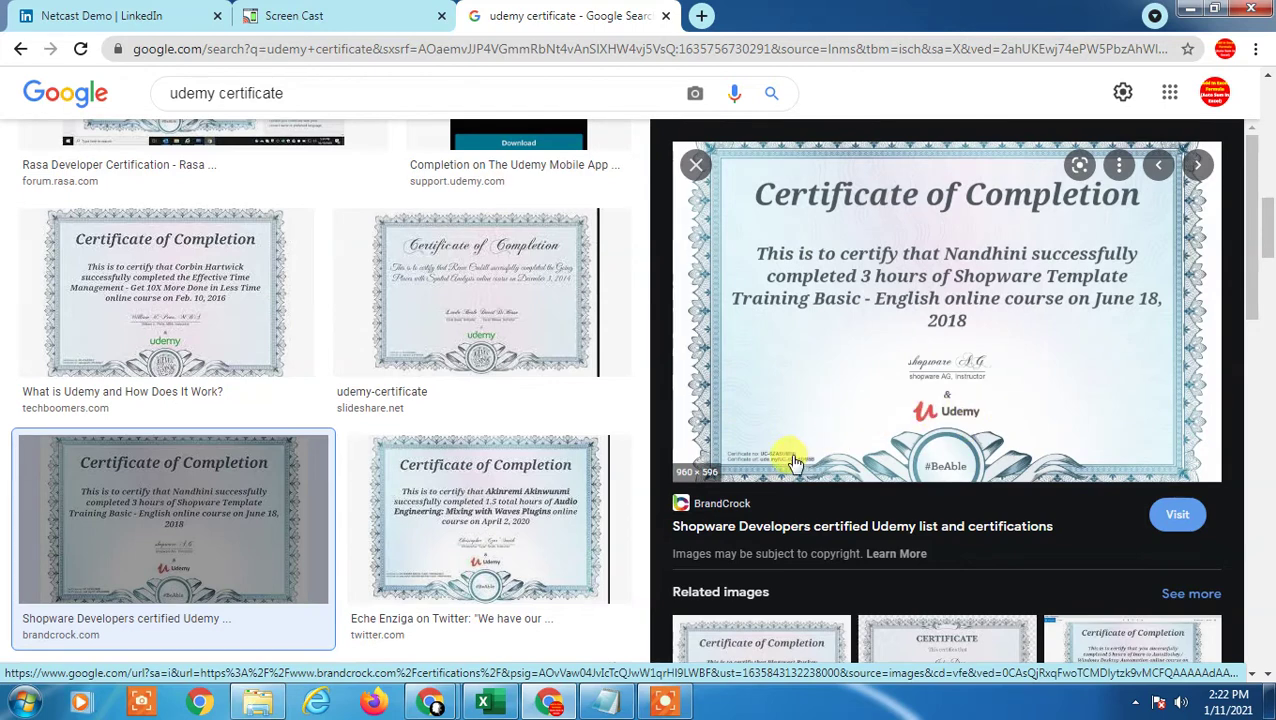
left_click(910, 287)
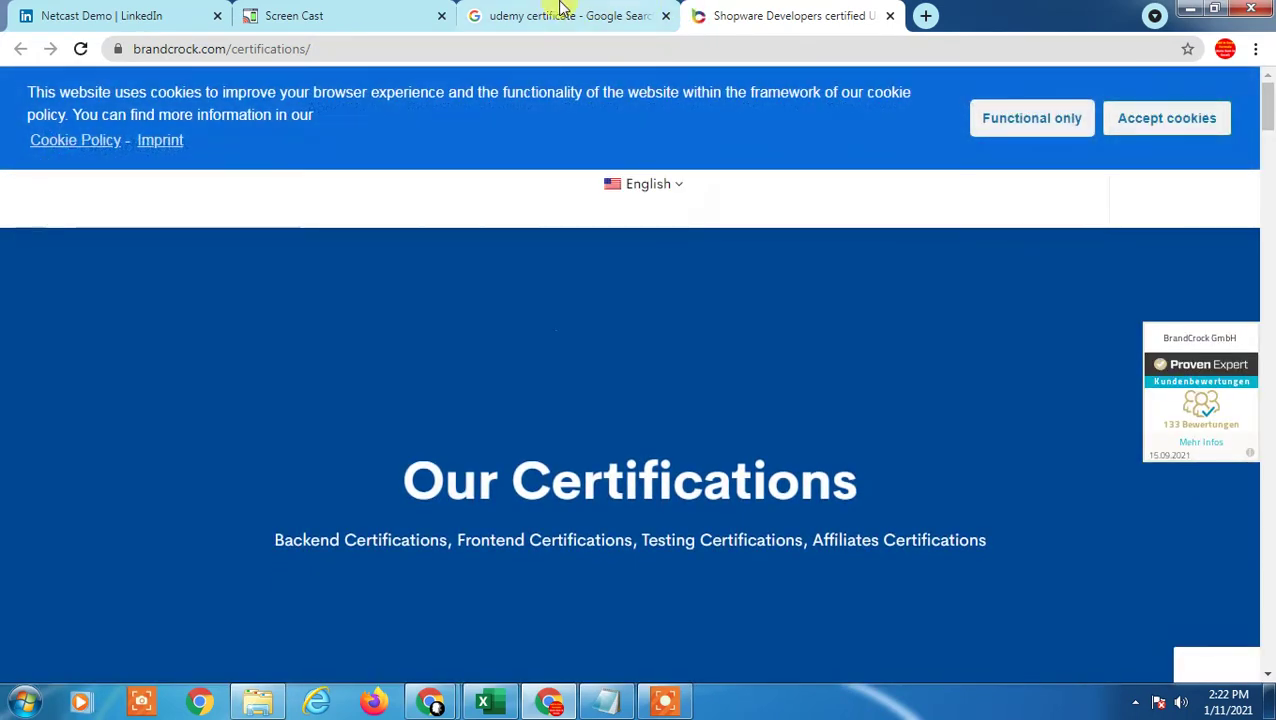
left_click(560, 15)
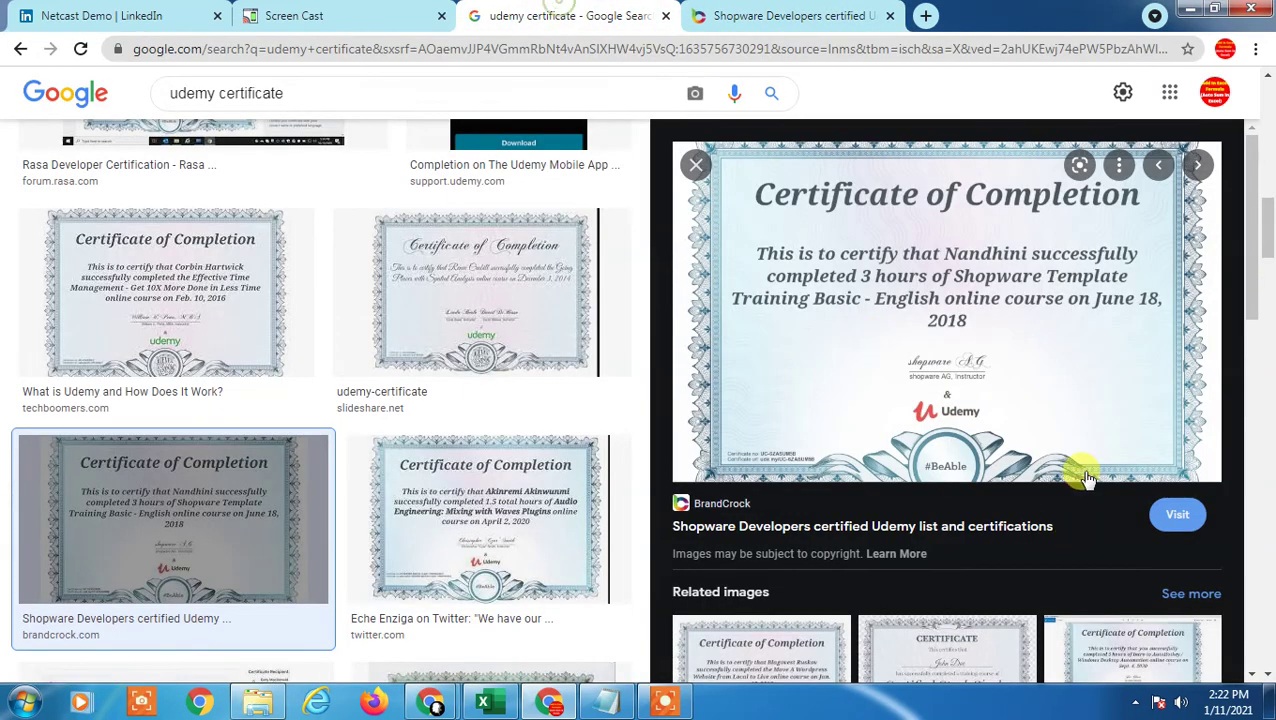
right_click(910, 254)
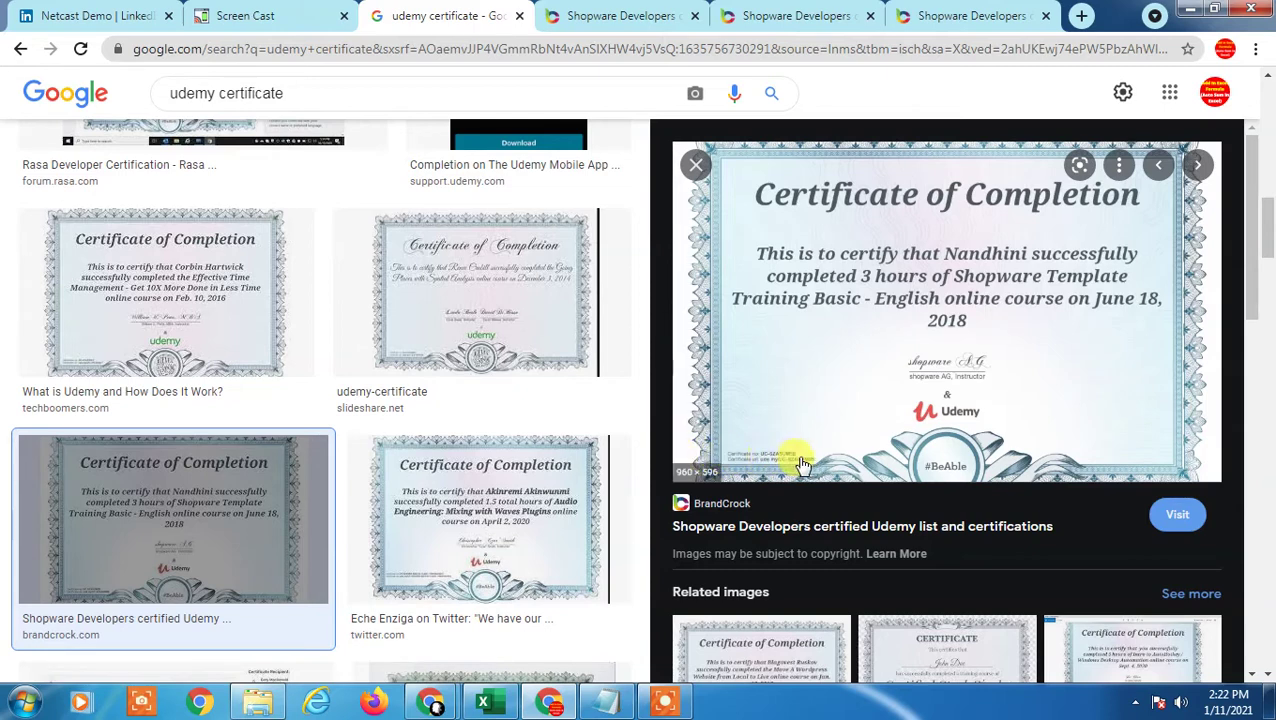
Enter placeholder text 'asdfasdfsadfsdf' as the LinkedIn Credential ID
left_click(150, 15)
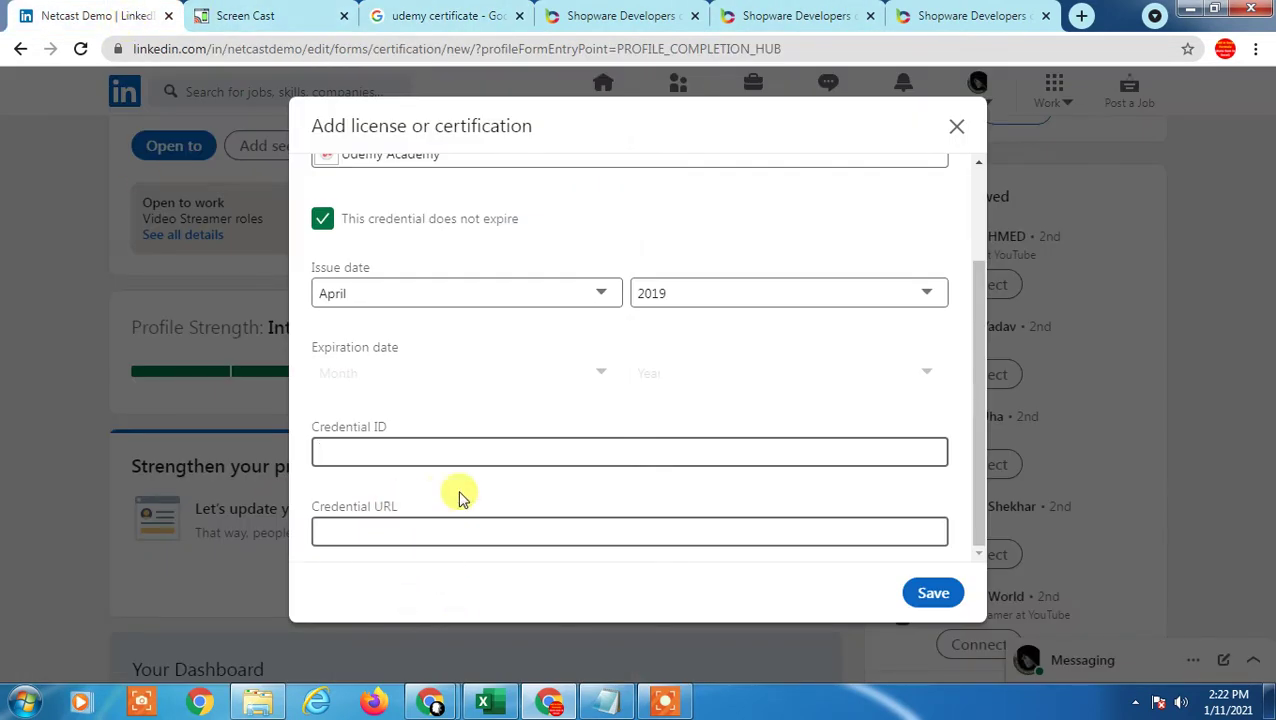
left_click(436, 452)
type("asdfasdfsadfsdf")
left_click(370, 530)
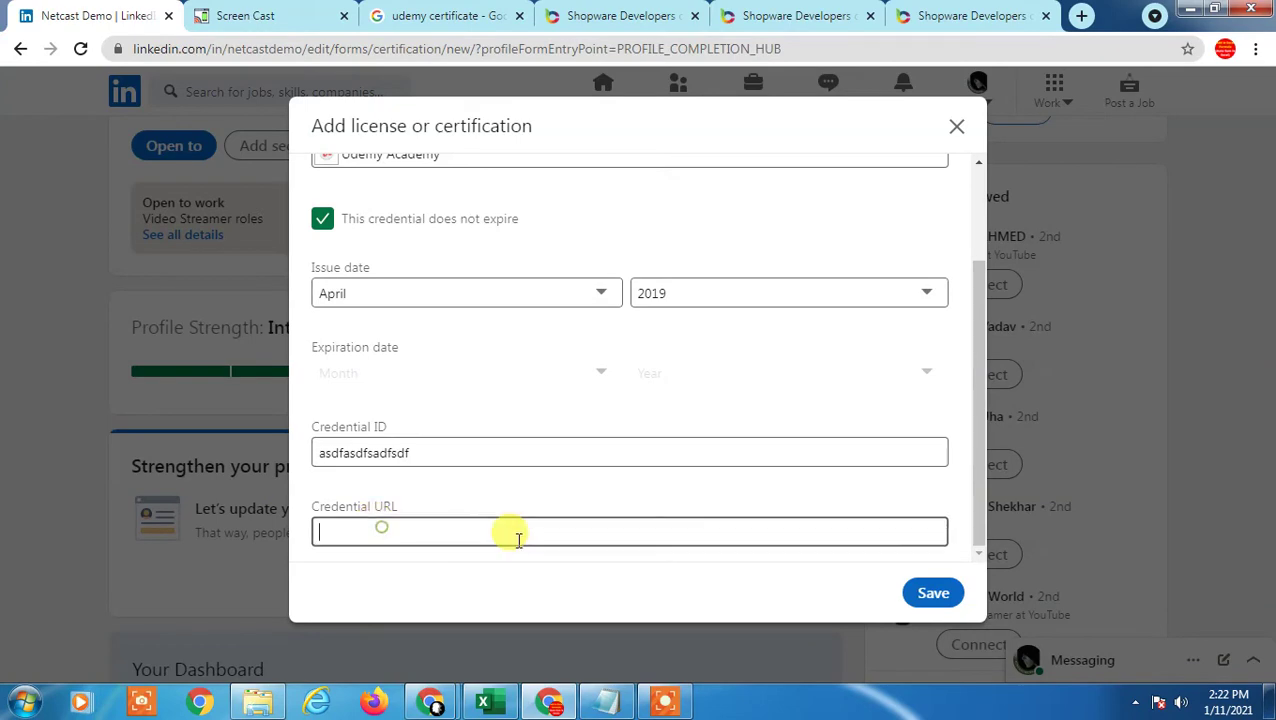
Save the Shopware Udemy certificate image as a JPEG in the Downloads folder
left_click(750, 12)
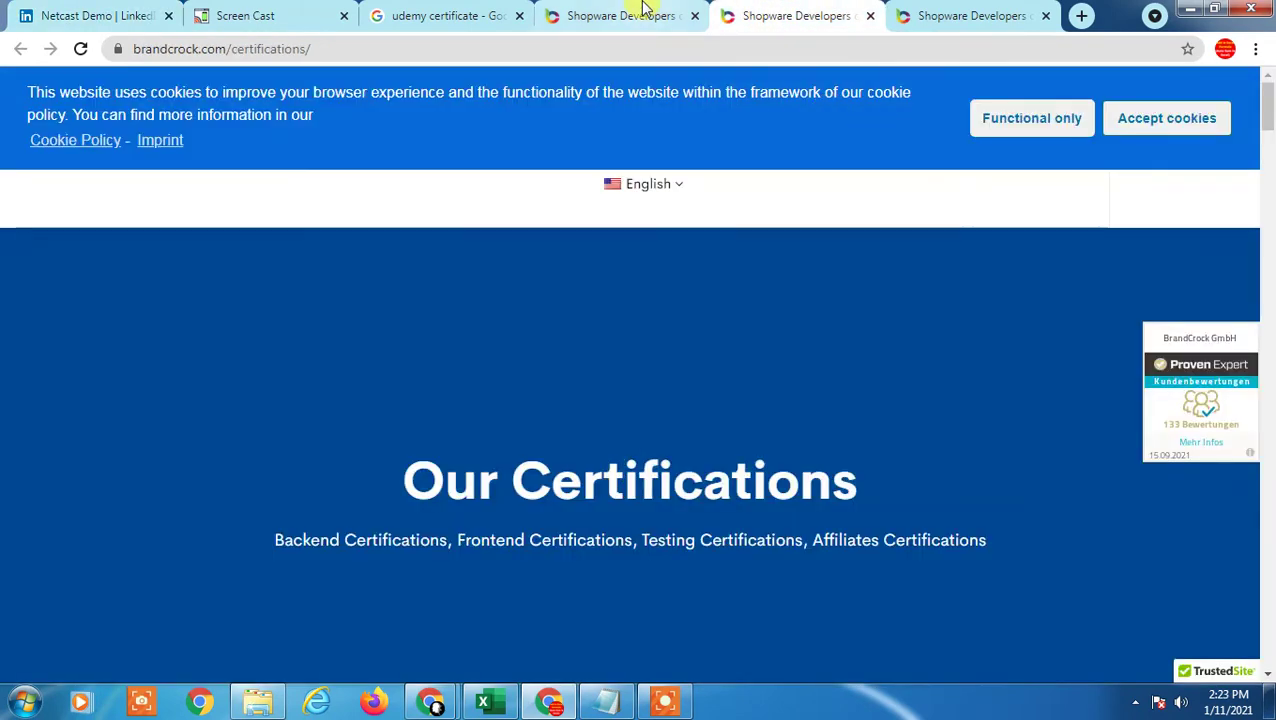
left_click(450, 14)
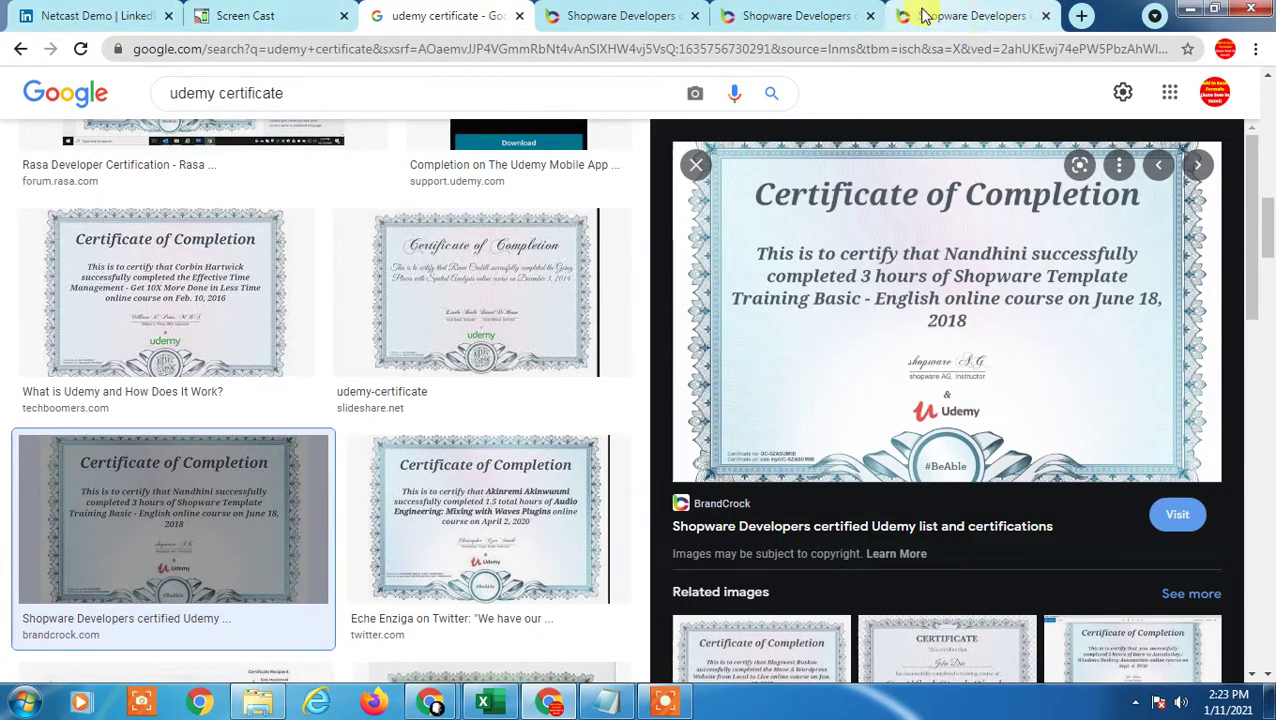
mouse_move(946, 310)
right_click(910, 238)
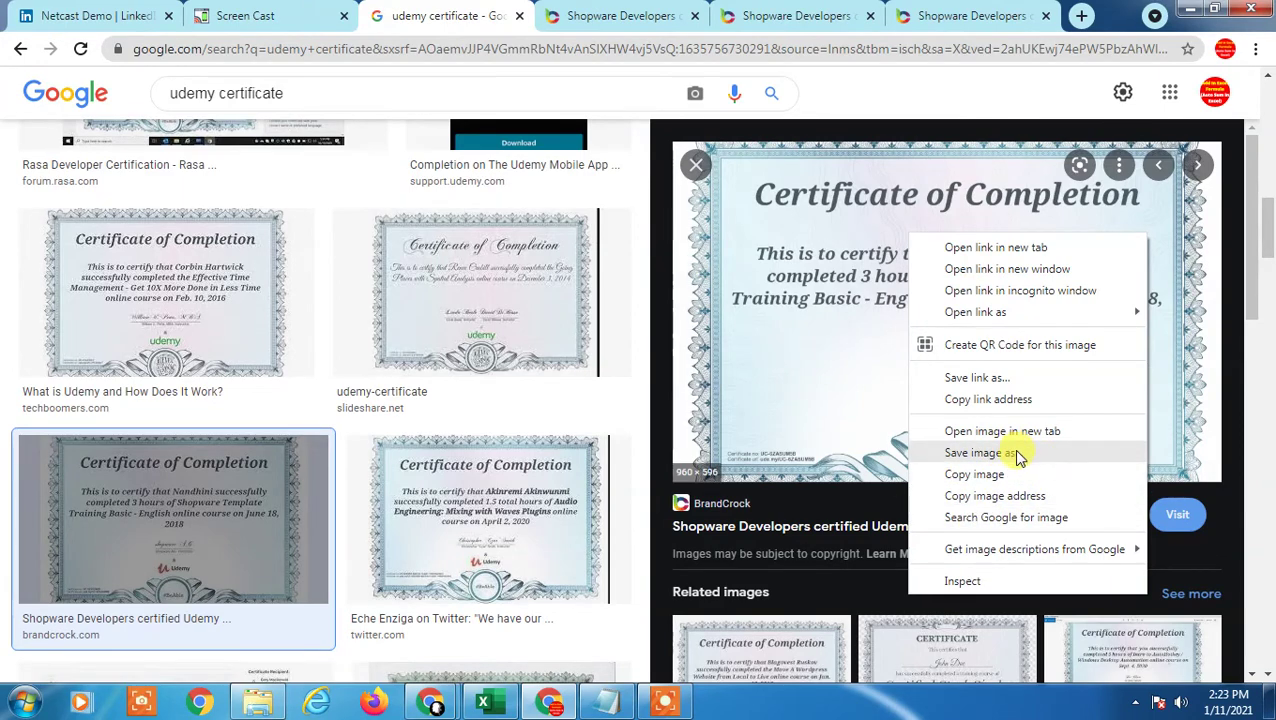
key("Escape")
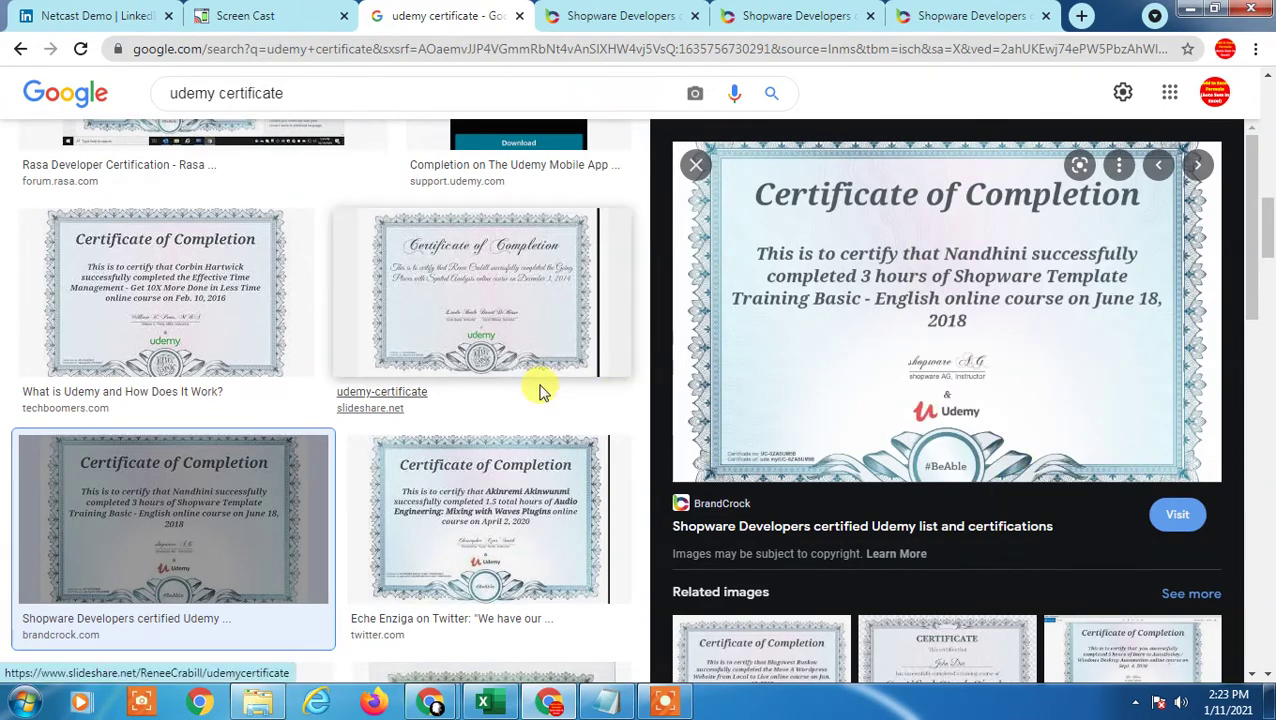
left_click(173, 288)
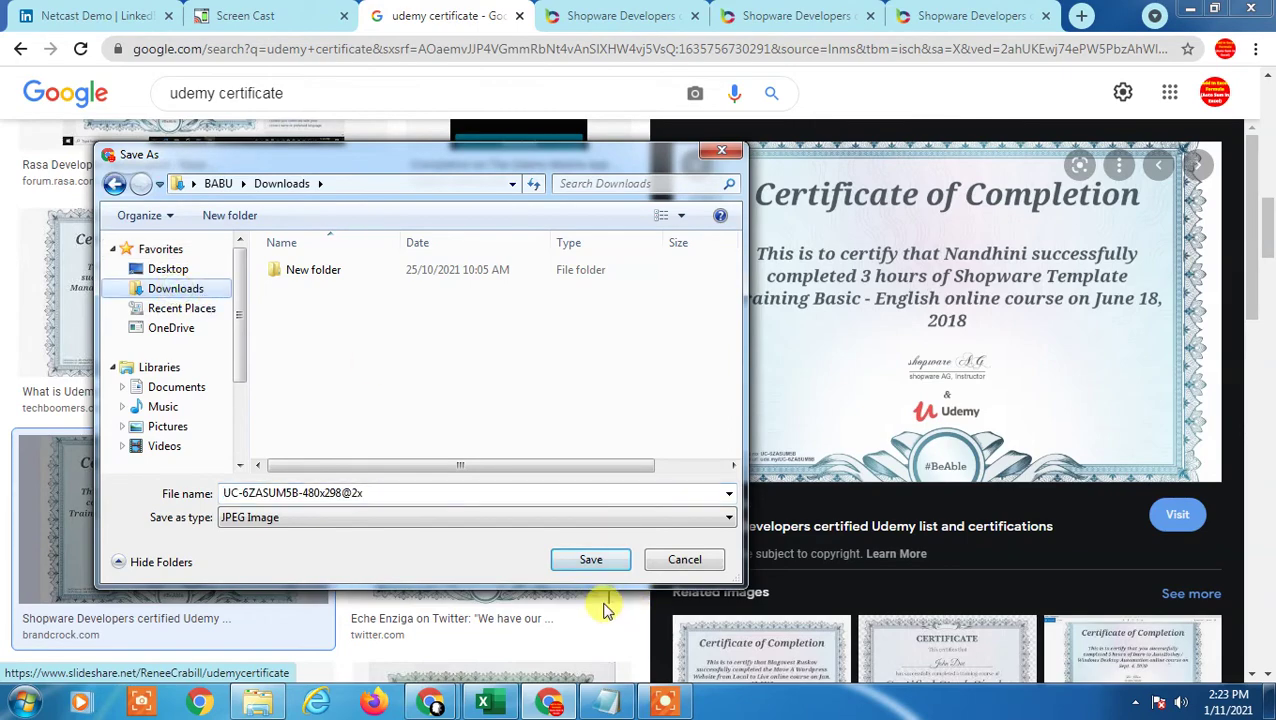
left_click(588, 562)
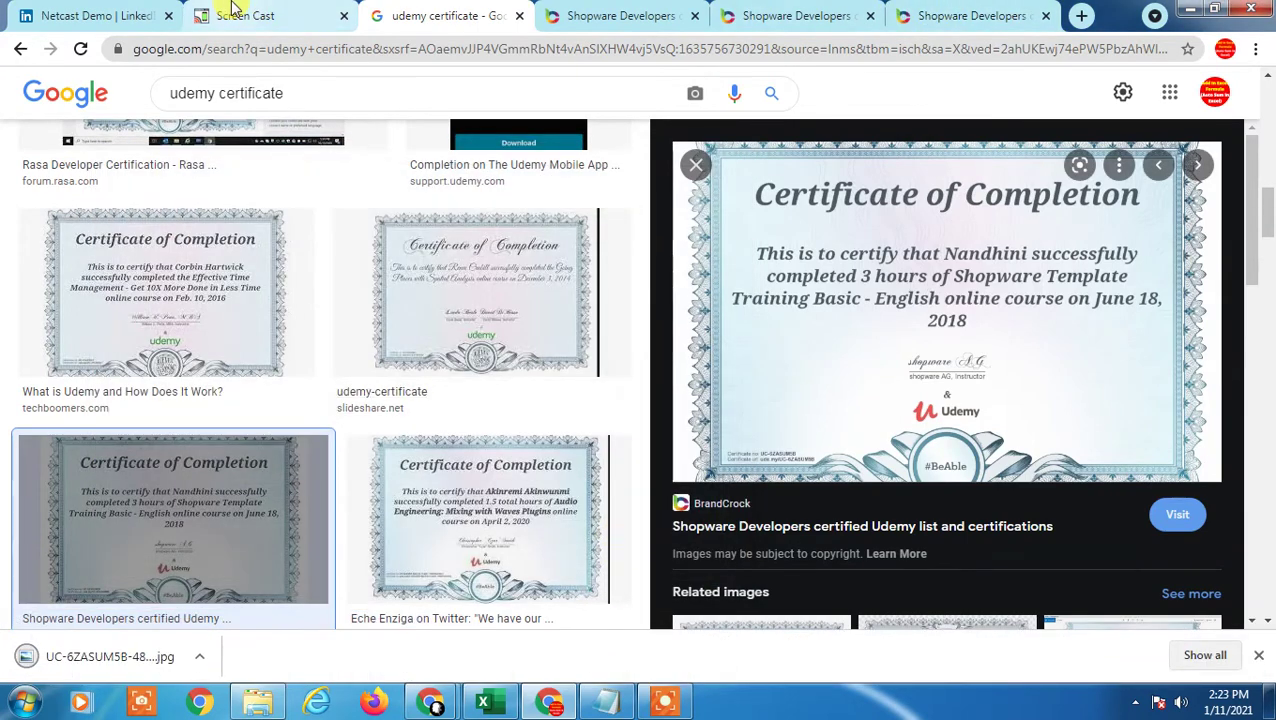
Open the Gmail inbox in a fresh browser tab
left_click(600, 14)
left_click(840, 14)
left_click(1010, 14)
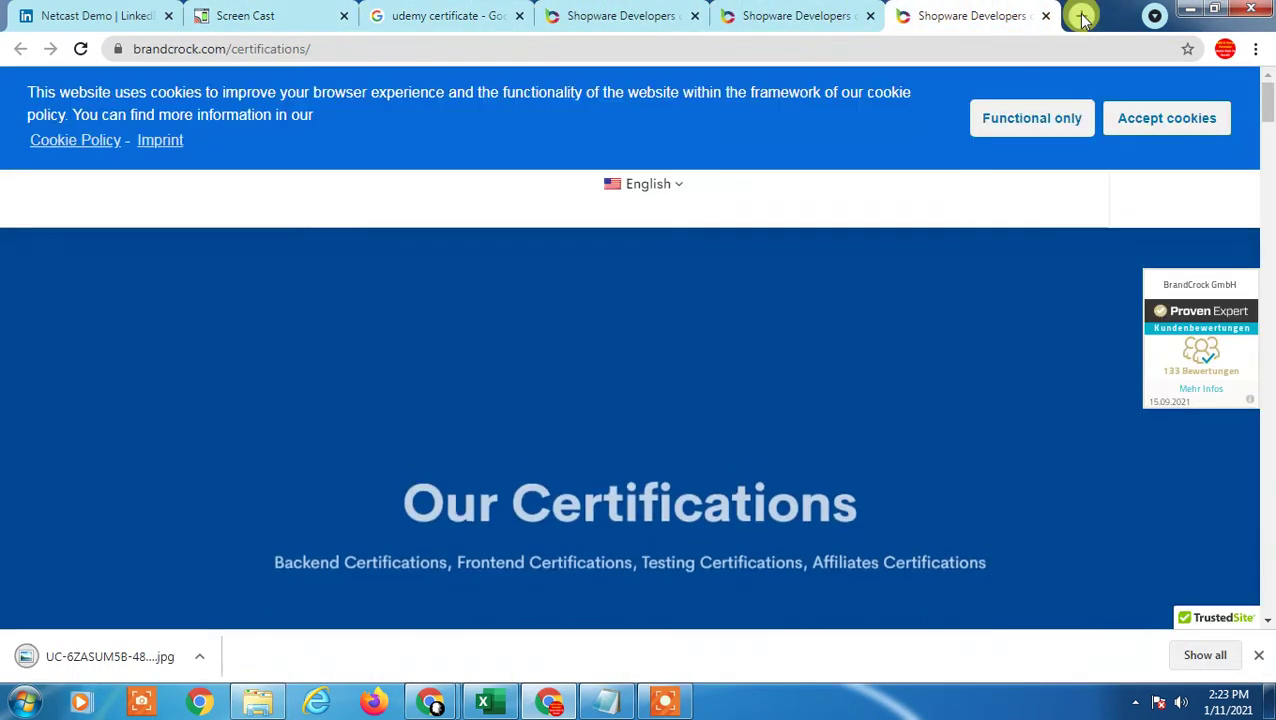
key("ctrl+t")
type("g")
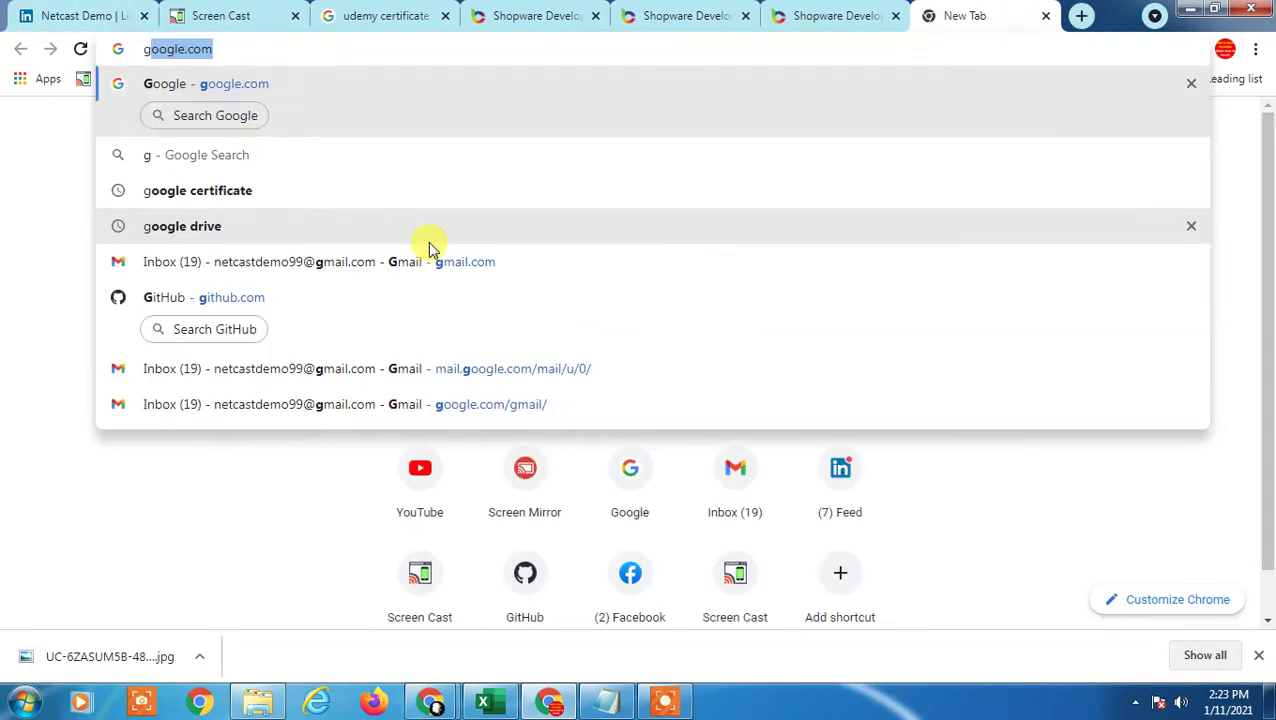
type("mail")
key("Return")
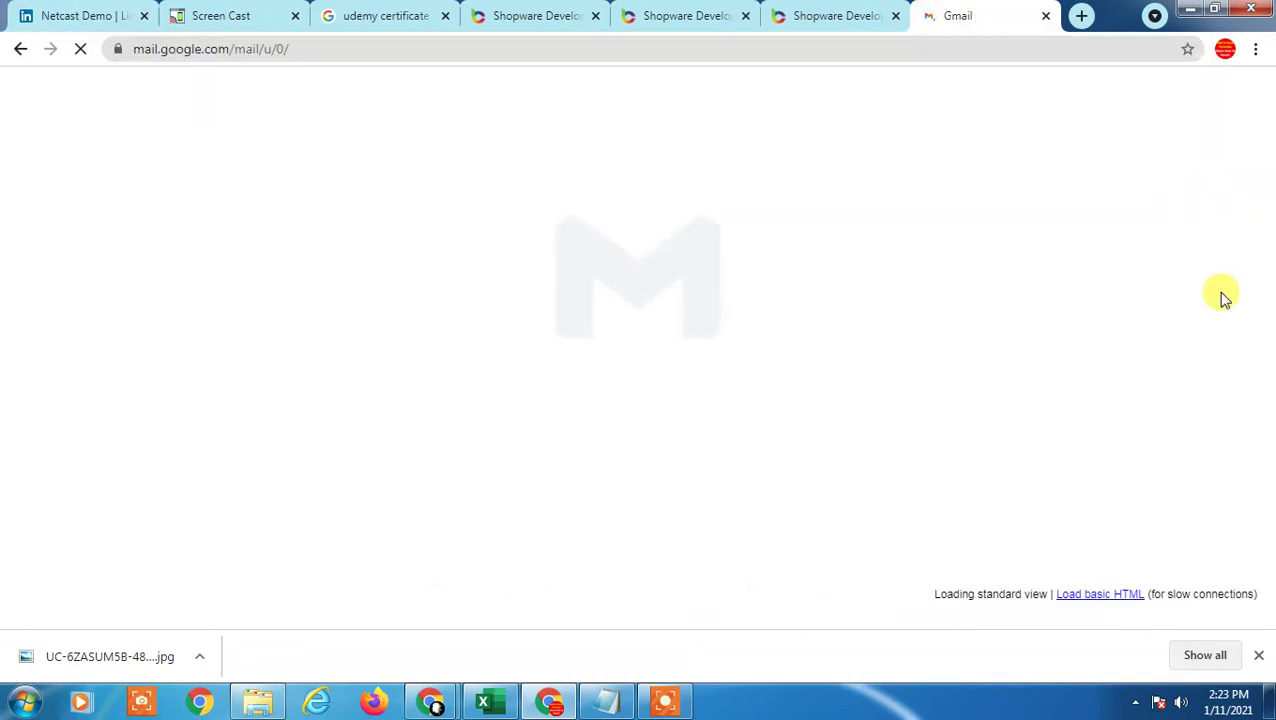
Close the three extra Shopware certificate tabs and open My Drive from Google apps
left_click(895, 17)
left_click(597, 17)
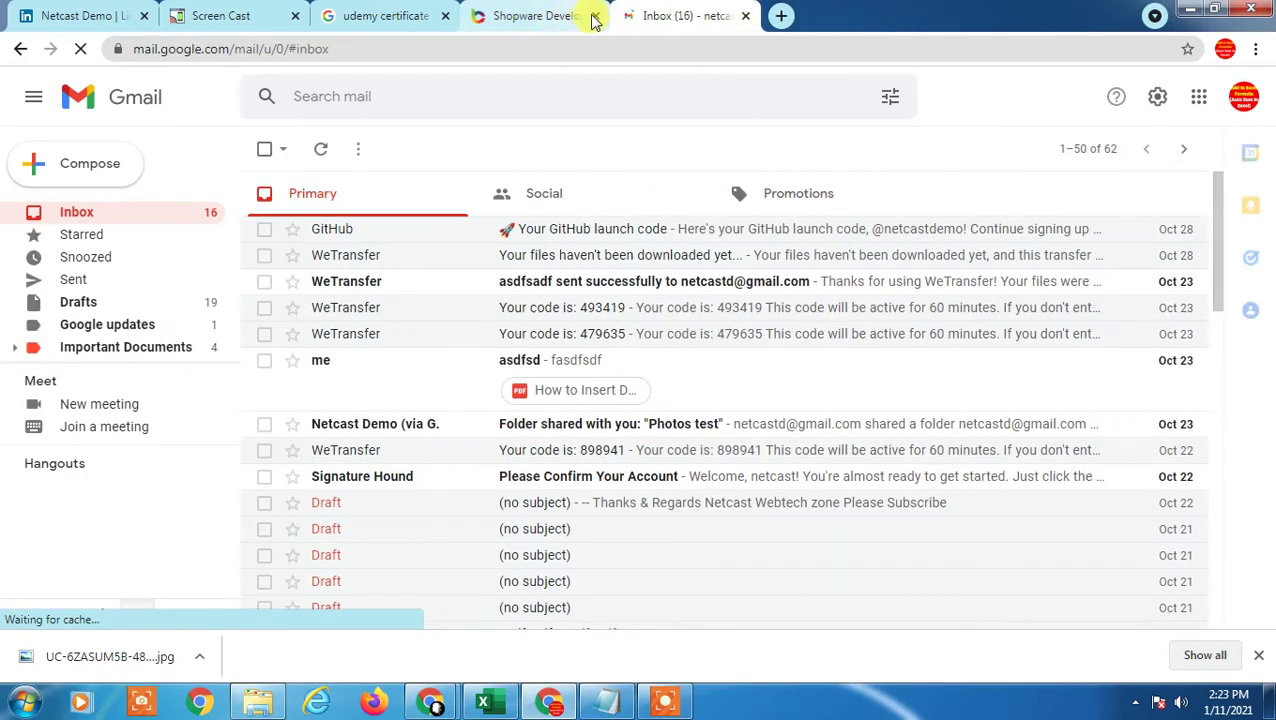
left_click(594, 16)
left_click(1199, 96)
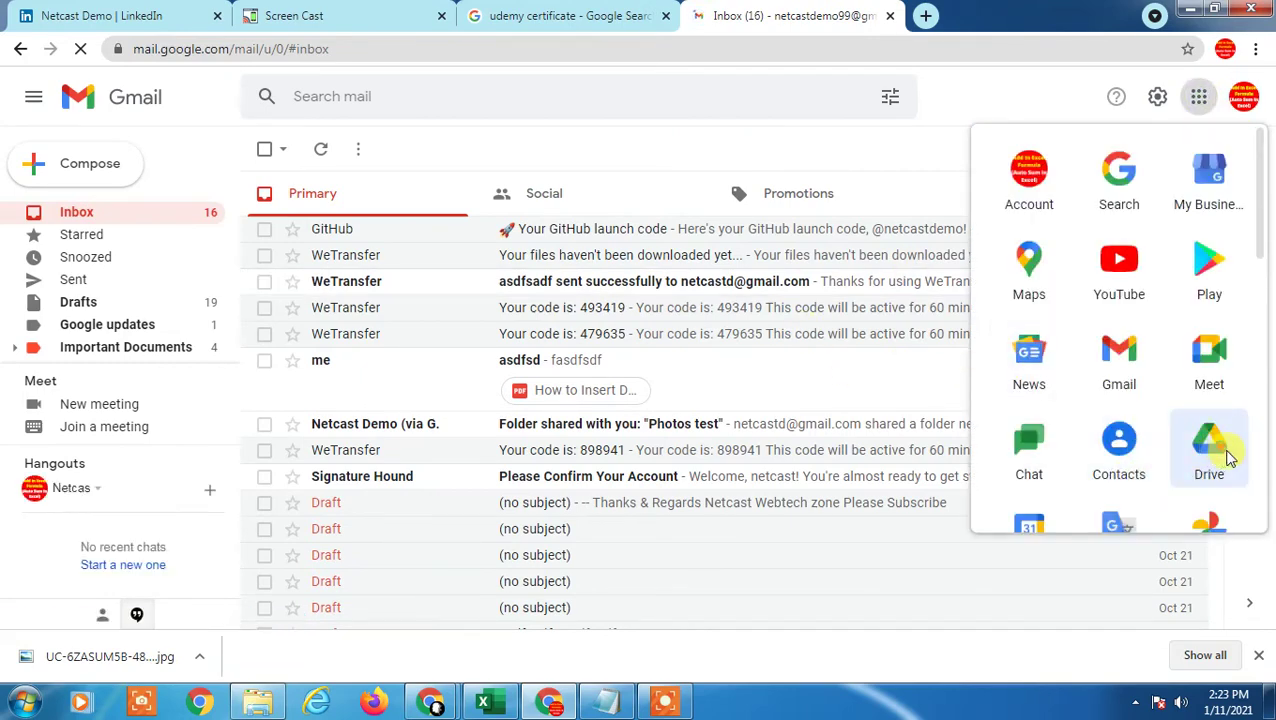
left_click(1220, 450)
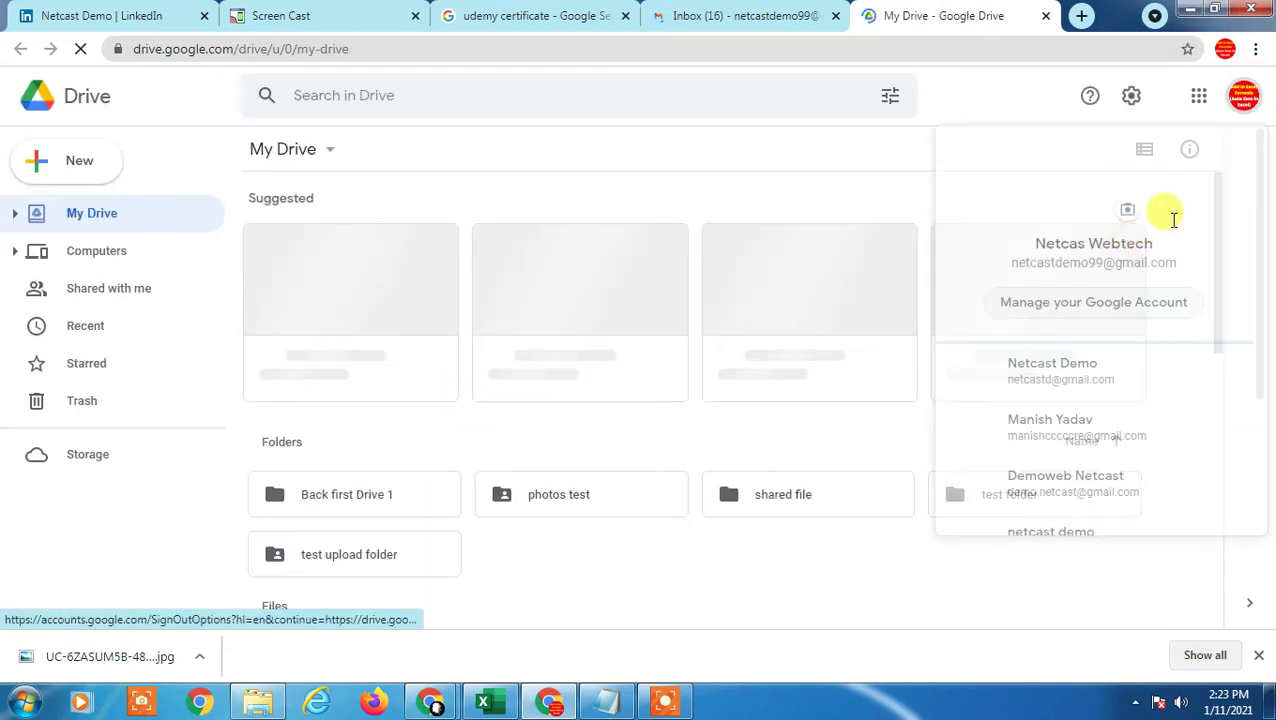
left_click(995, 100)
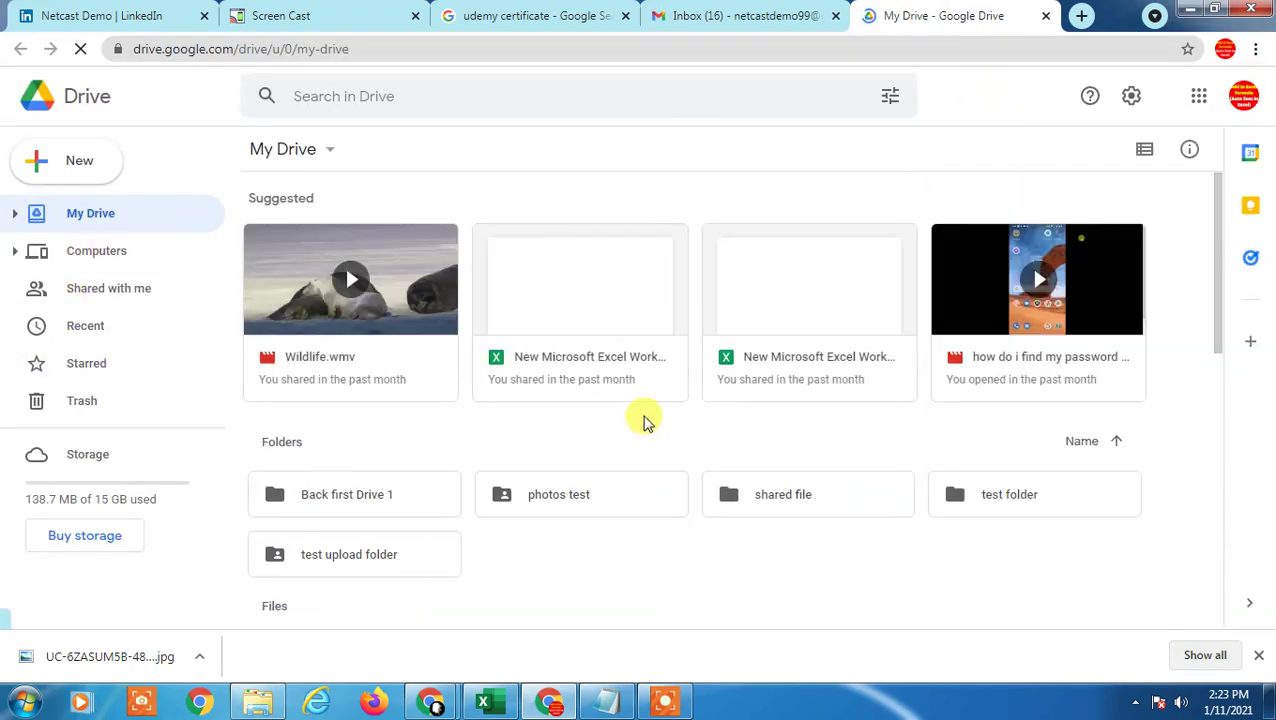
Drag UC-6ZASUM5B-480x298@2x from Explorer's Downloads folder into My Drive
left_click(260, 703)
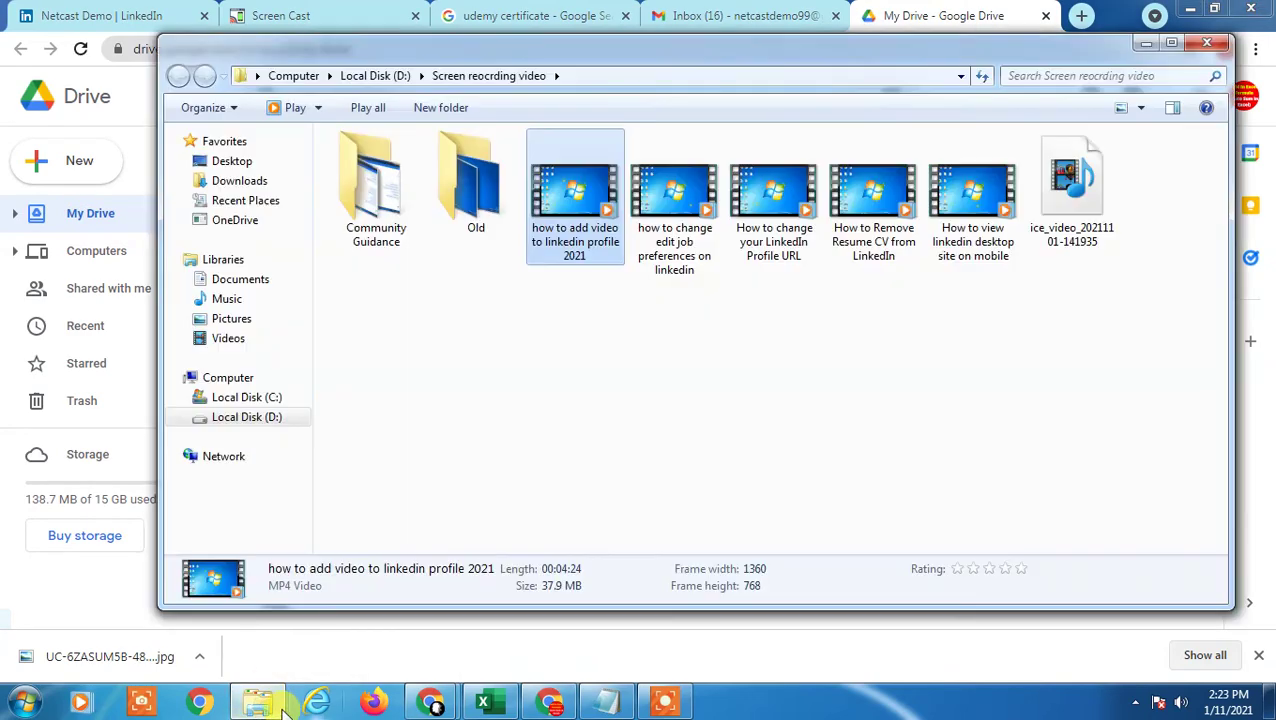
left_click(258, 184)
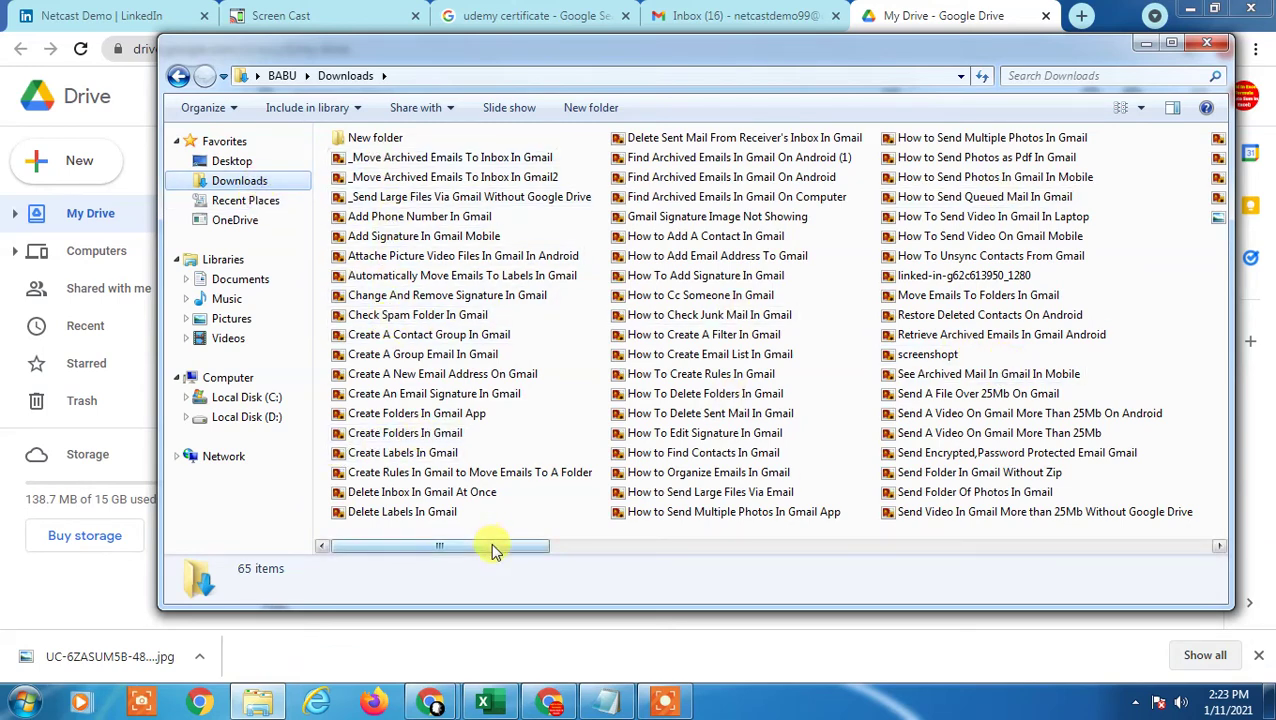
left_click_drag(492, 549, 826, 550)
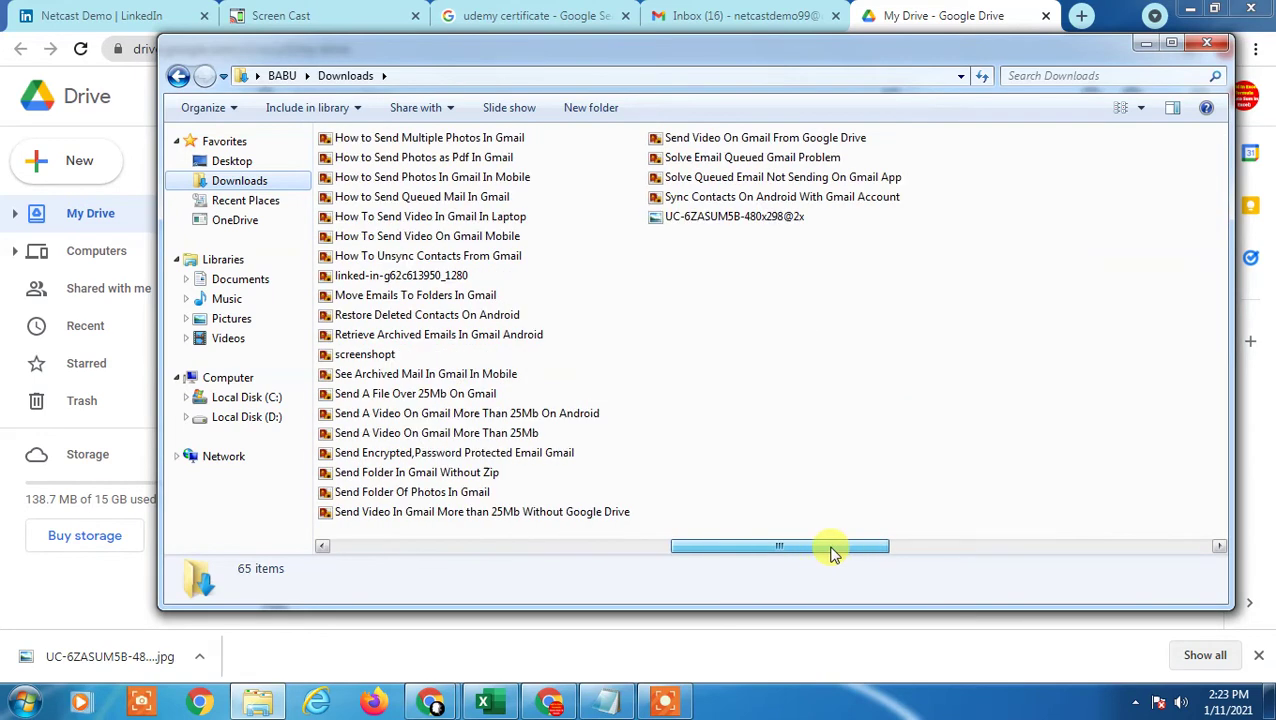
left_click_drag(846, 57, 462, 64)
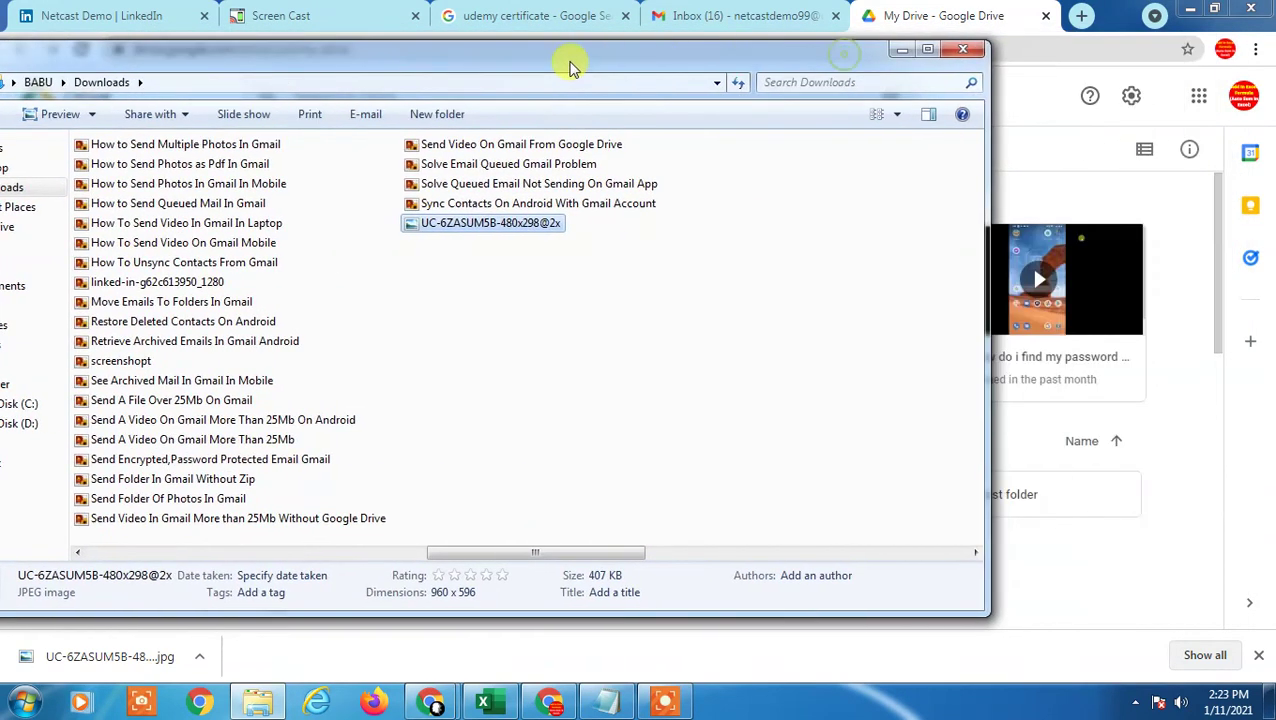
left_click_drag(305, 228, 1080, 407)
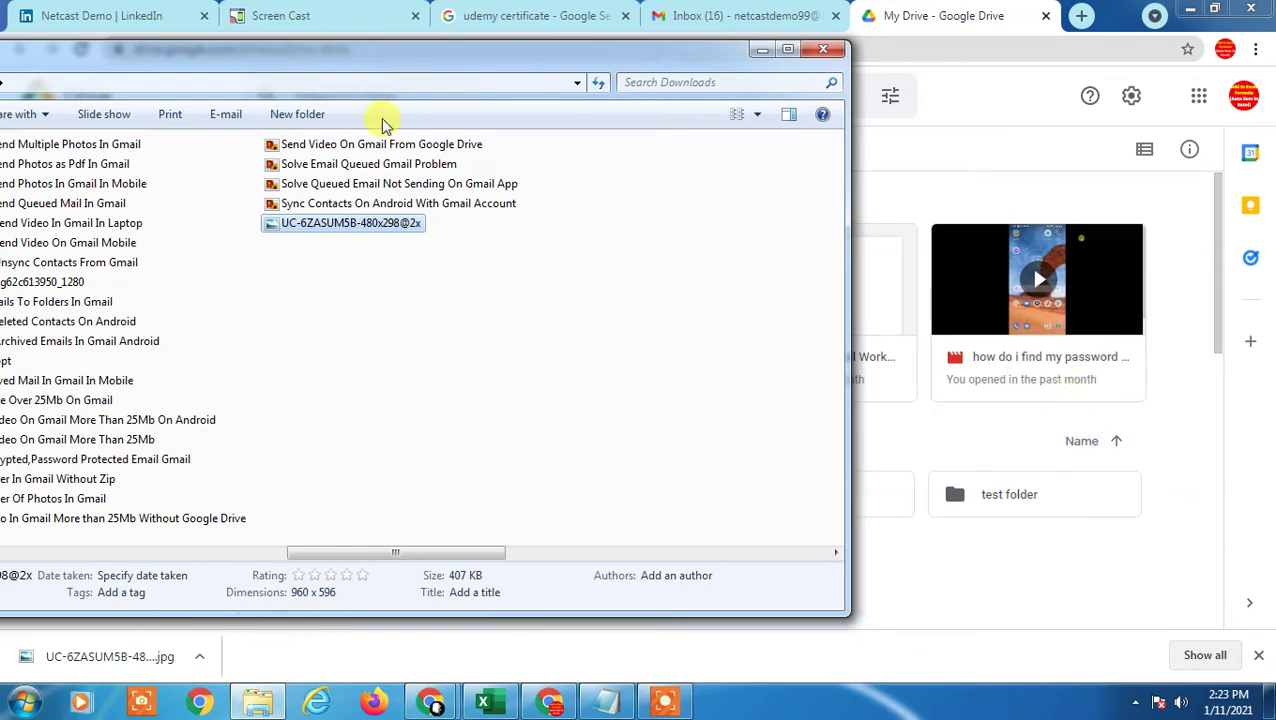
left_click_drag(365, 228, 1003, 600)
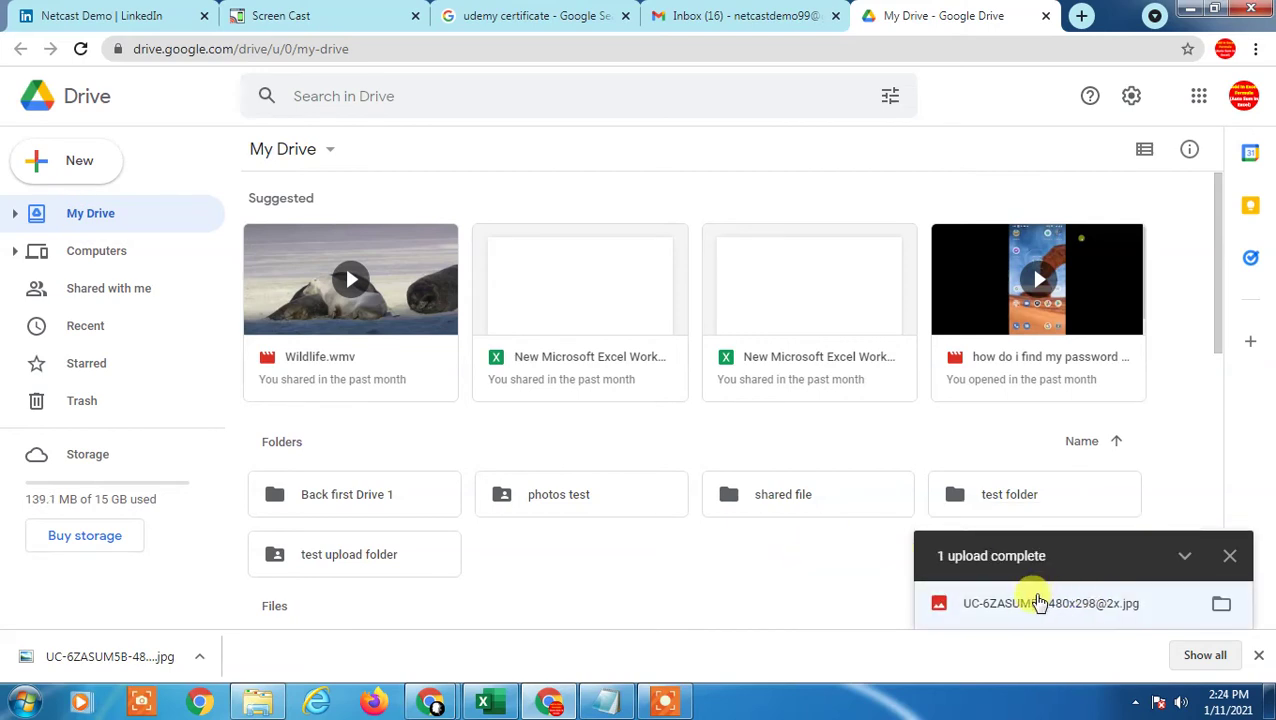
Share the uploaded certificate as Viewer for anyone with the link and copy the link
left_click(66, 48)
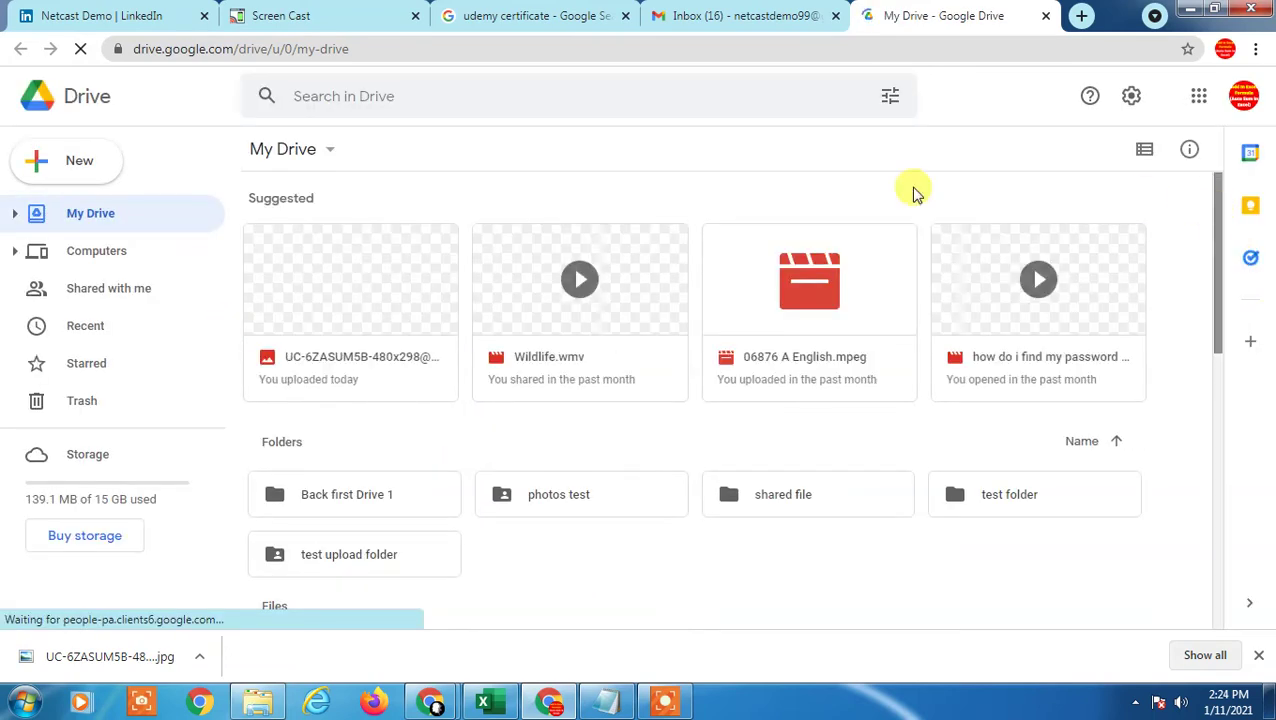
left_click(345, 276)
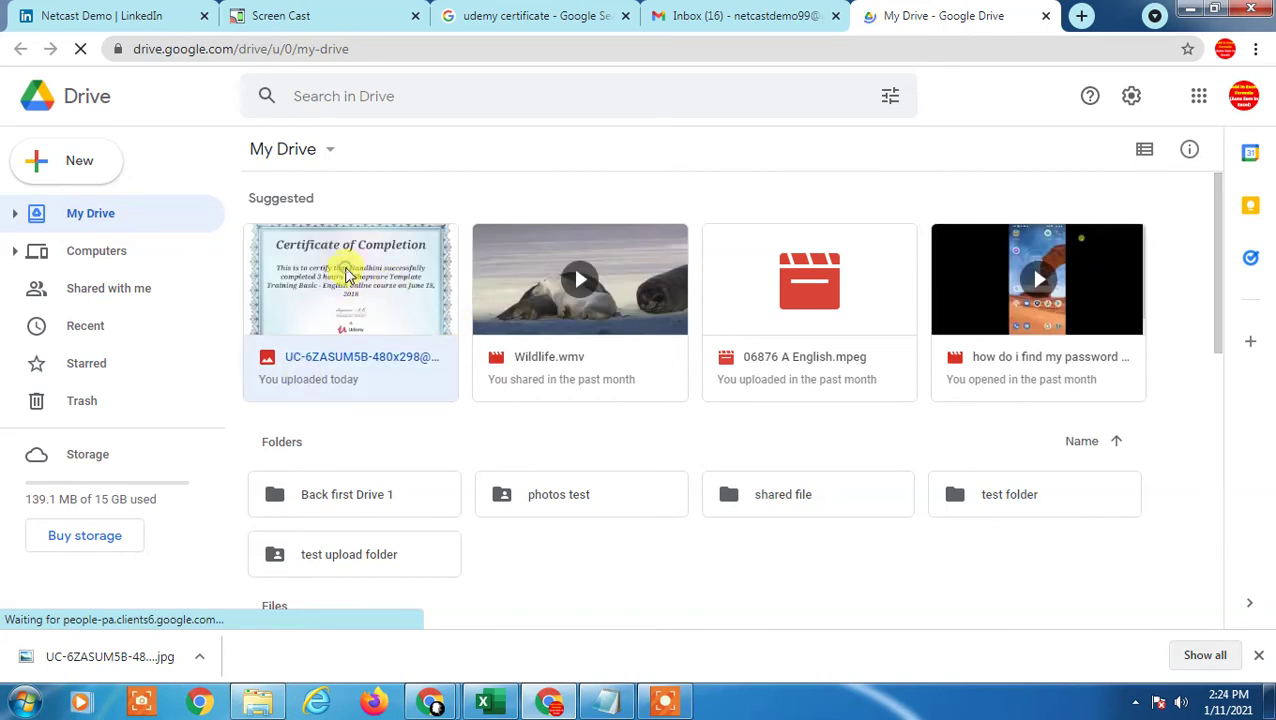
right_click(338, 264)
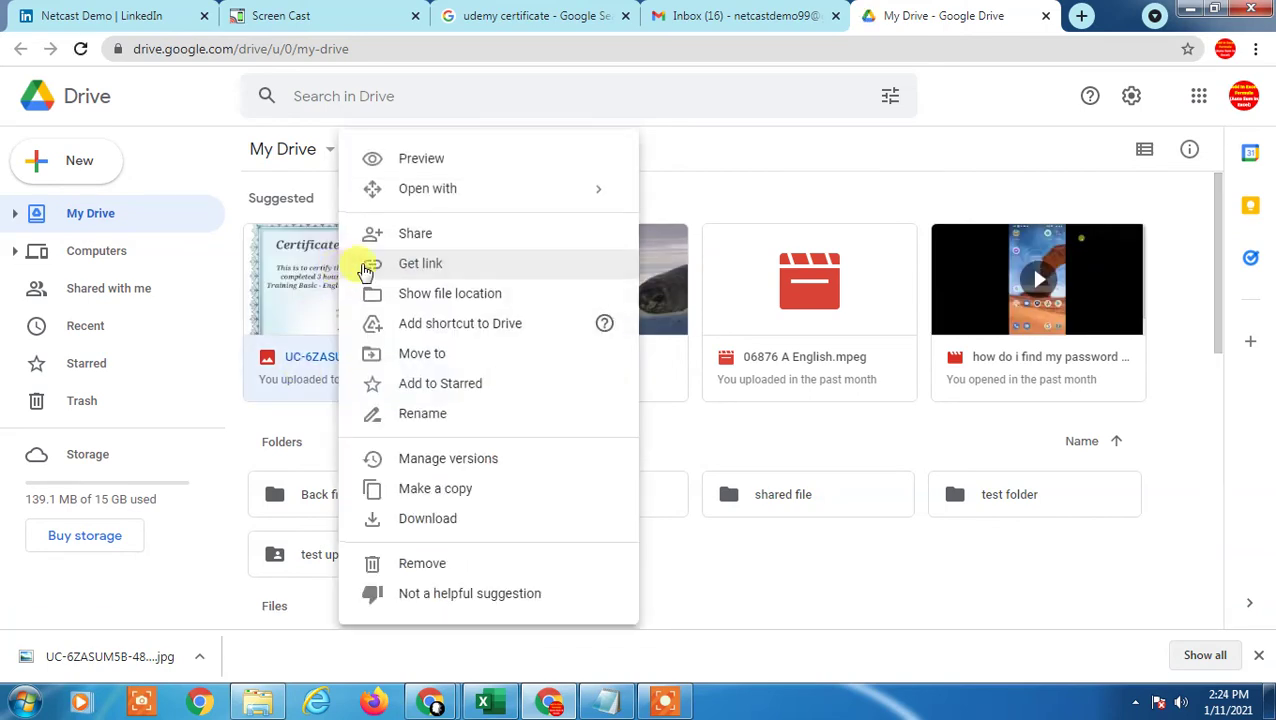
left_click(420, 265)
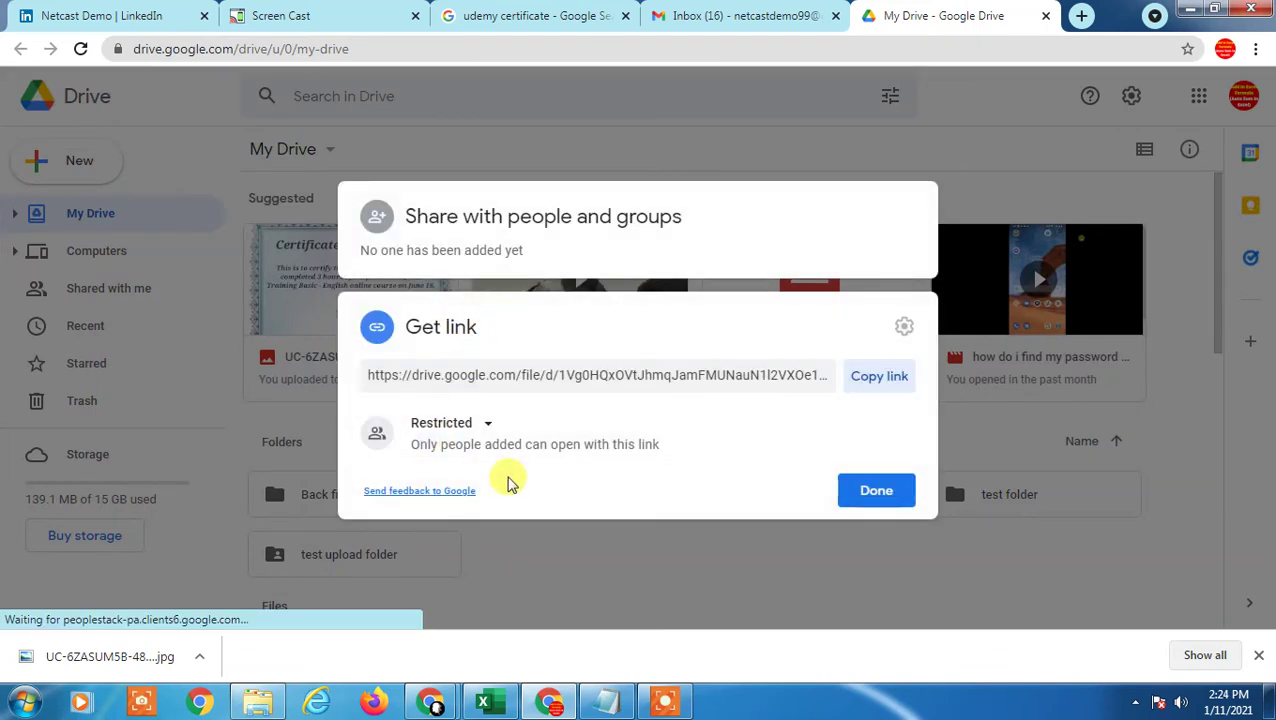
left_click(487, 422)
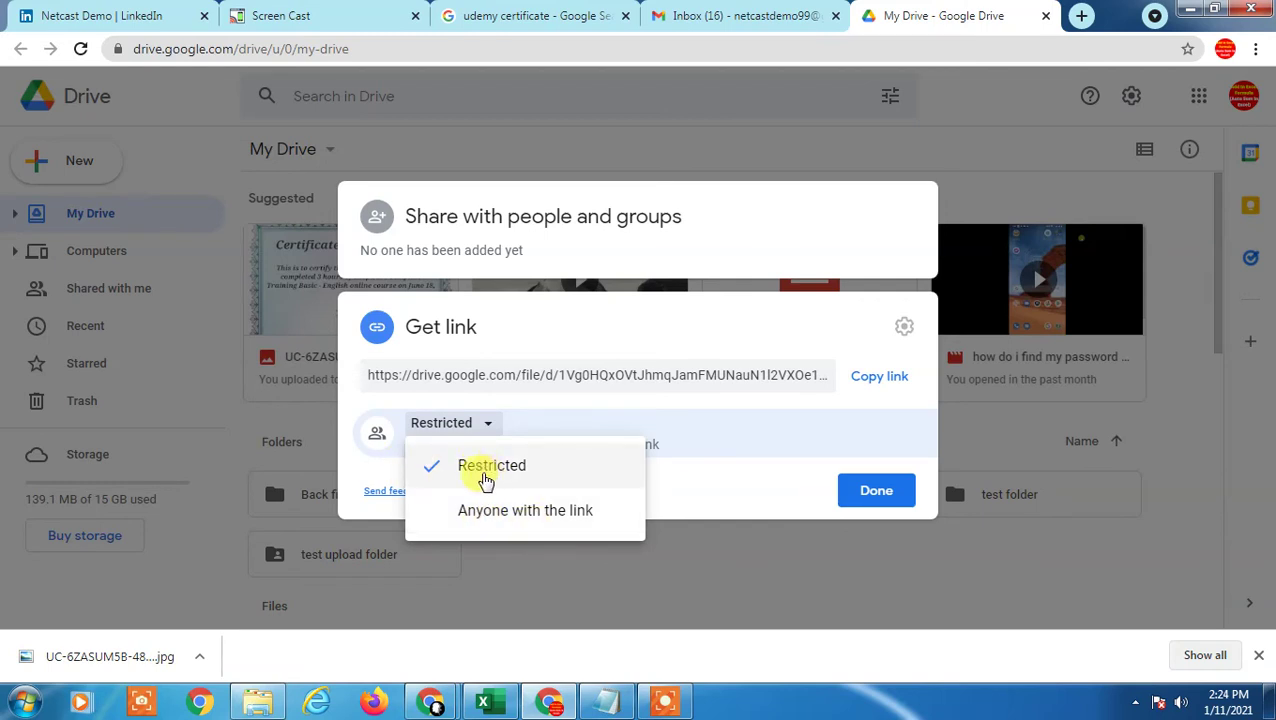
left_click(567, 512)
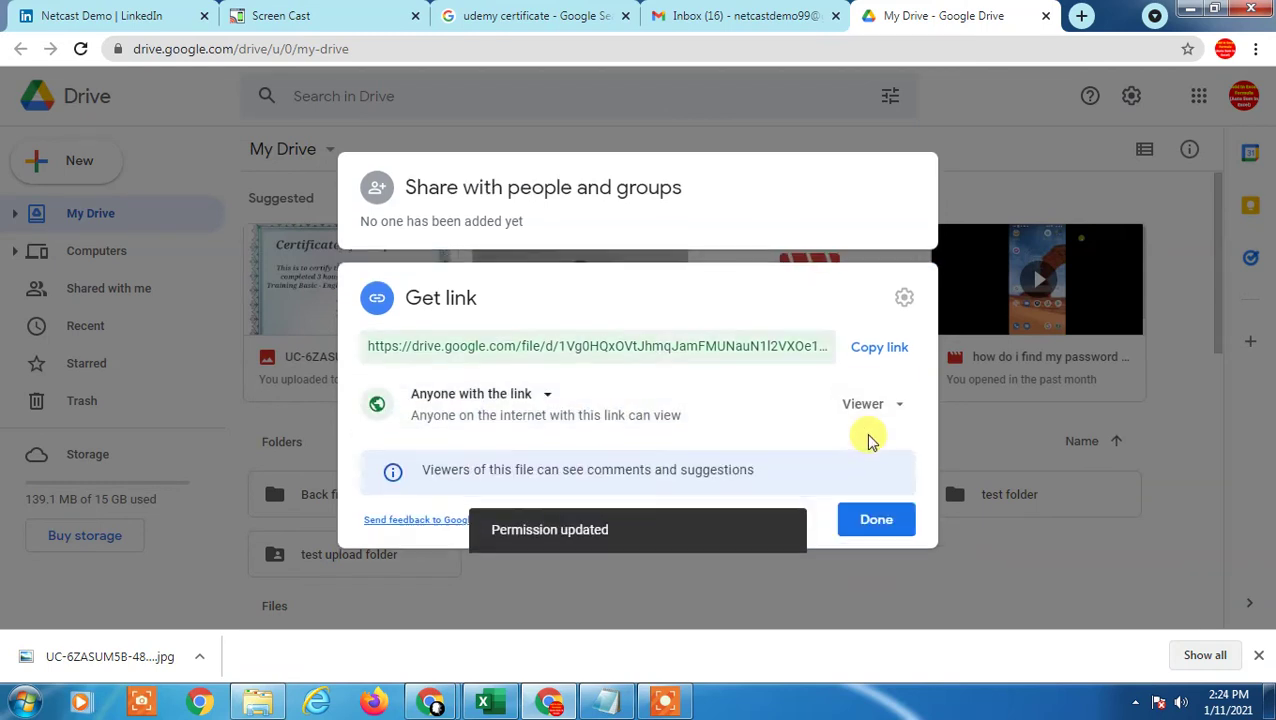
left_click(888, 405)
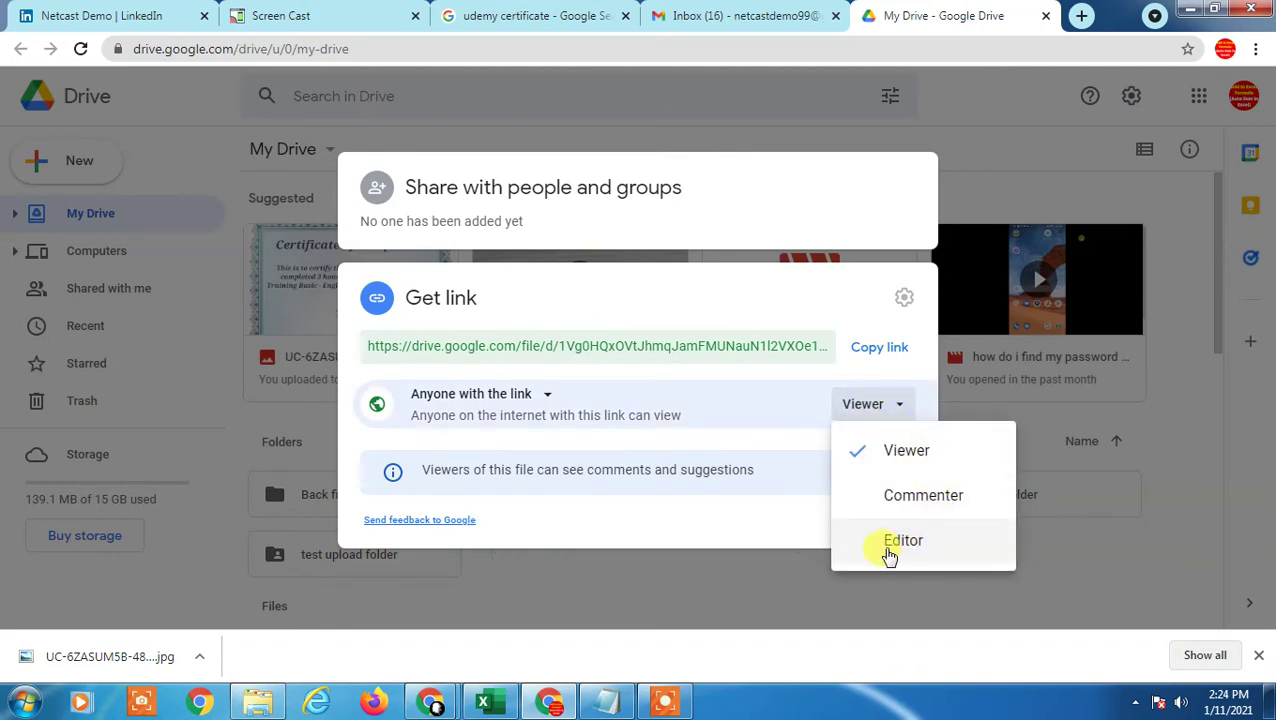
left_click(908, 450)
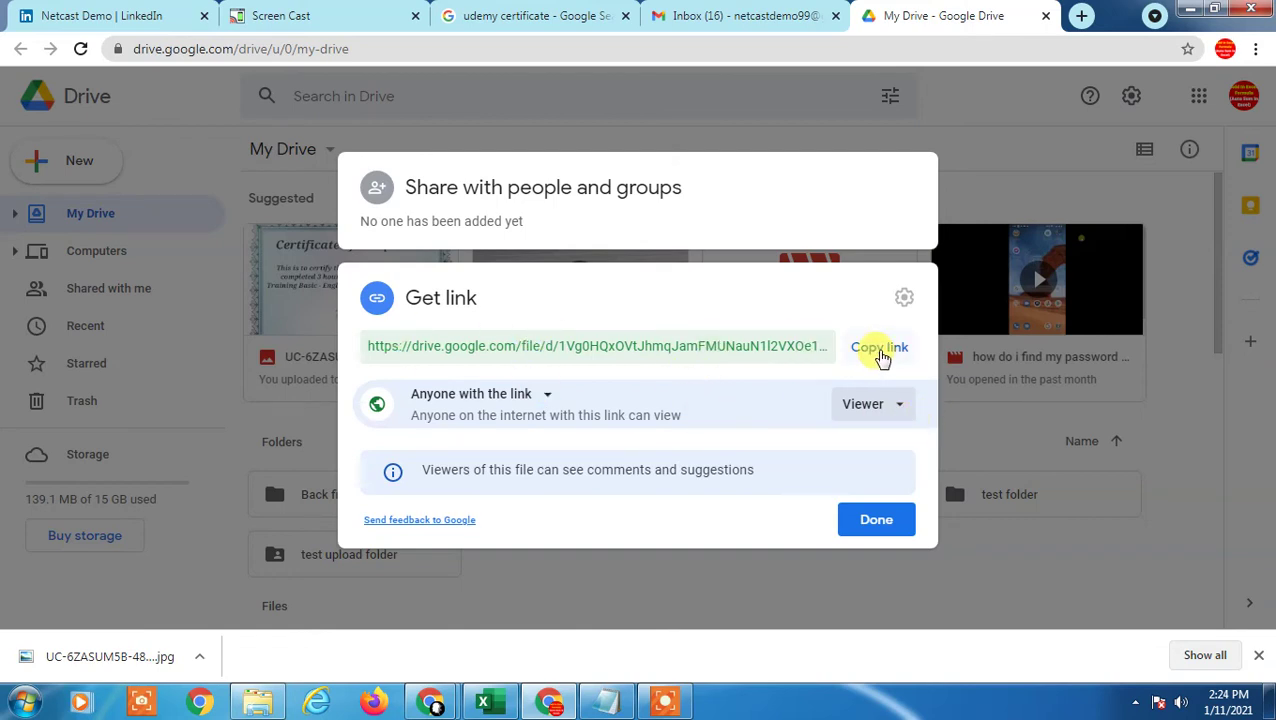
left_click(880, 348)
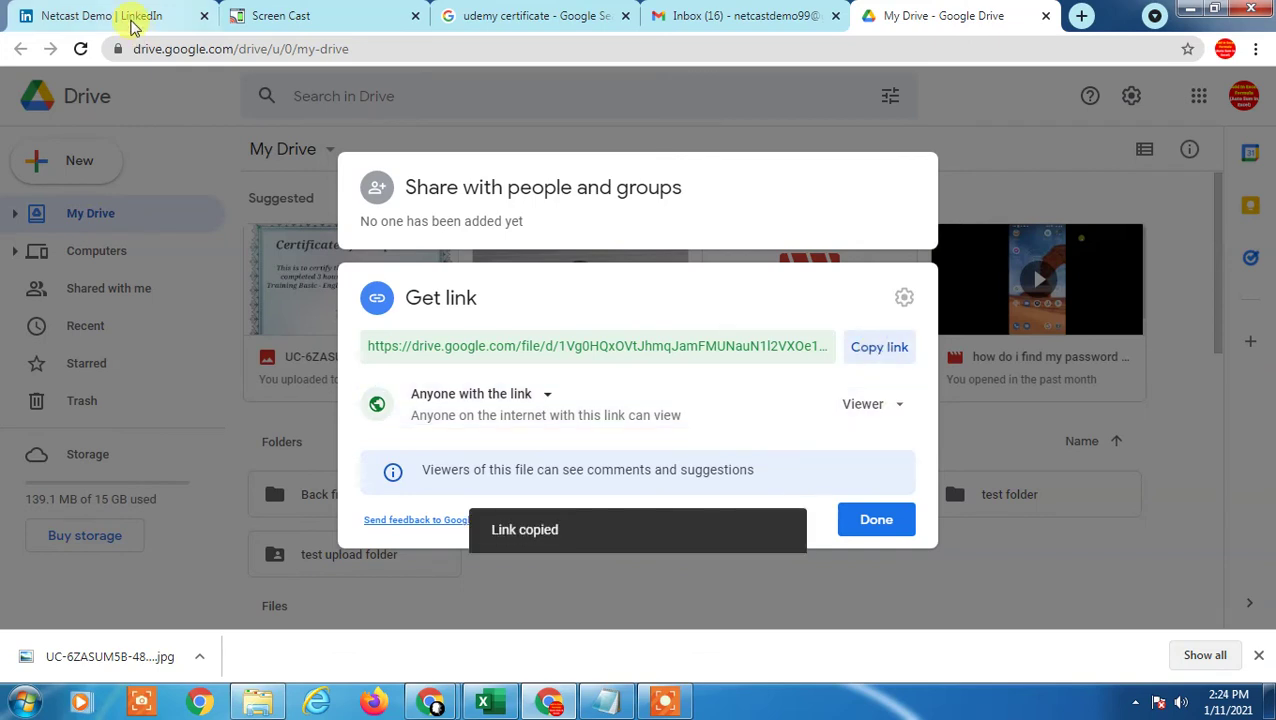
left_click(180, 15)
Paste the Drive link as the Credential URL, save the certification, and reload the profile
scroll(766, 452, "down", 2)
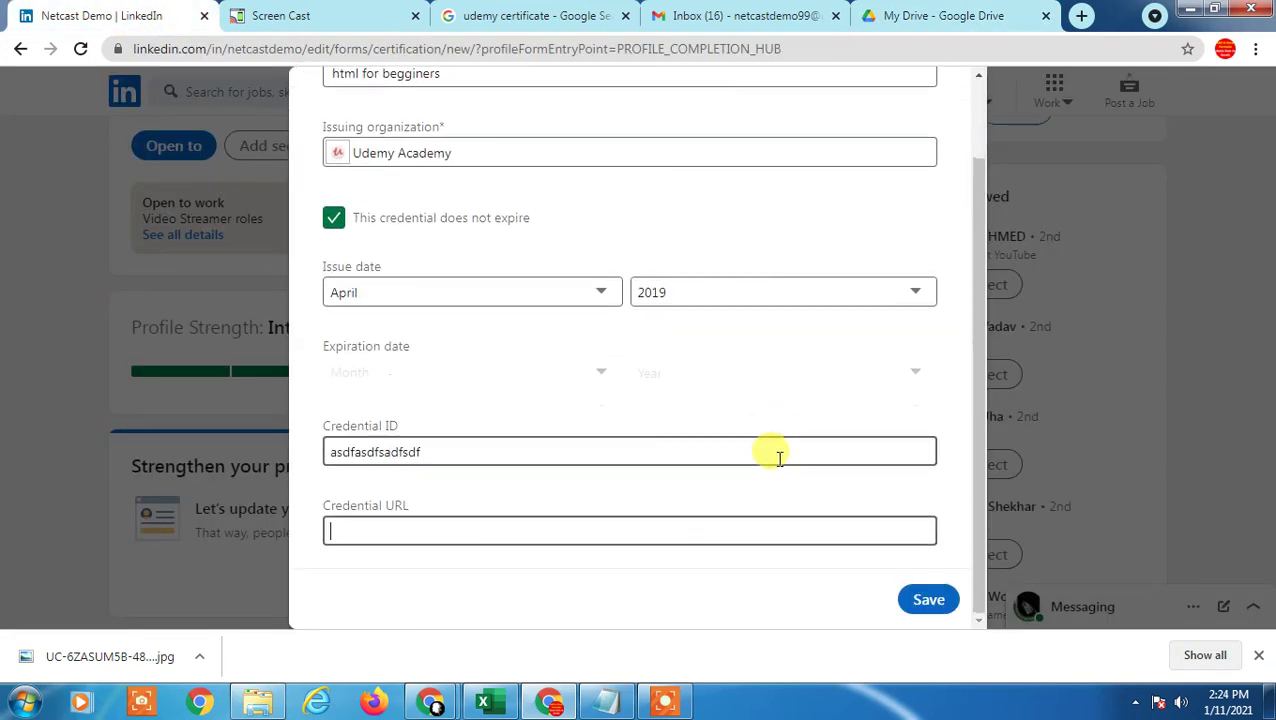
right_click(372, 528)
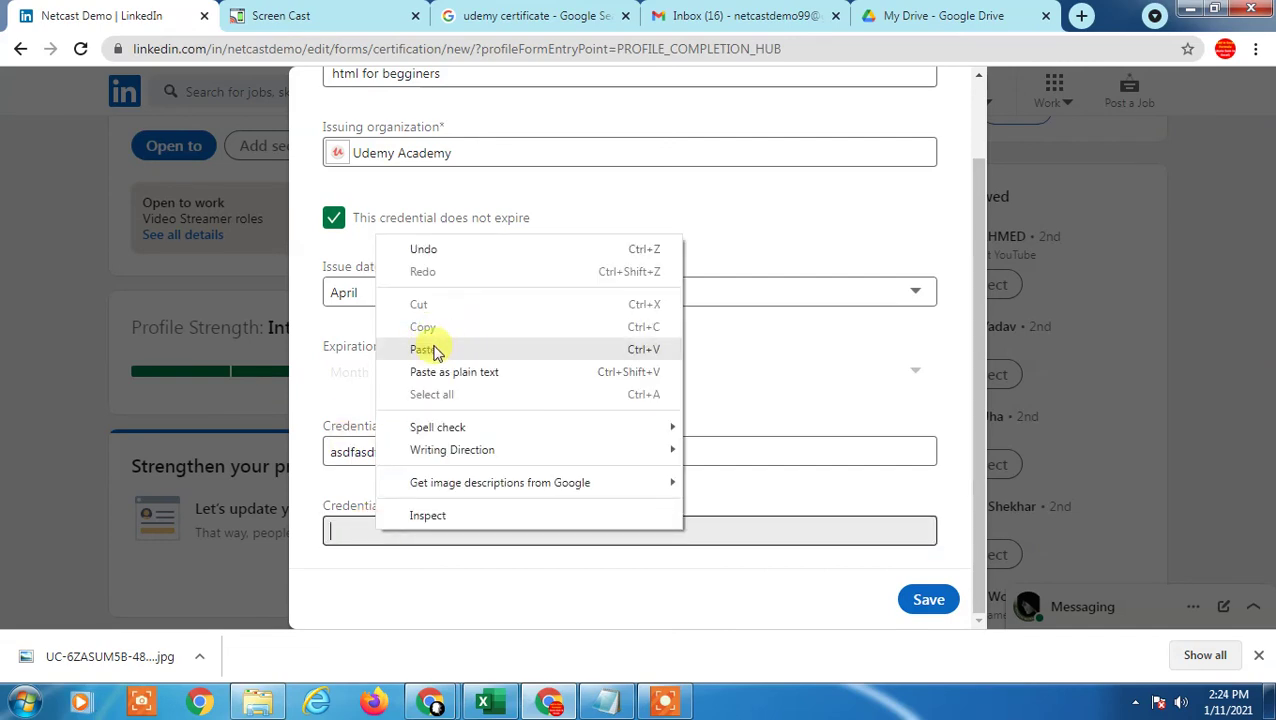
left_click(425, 349)
left_click(930, 600)
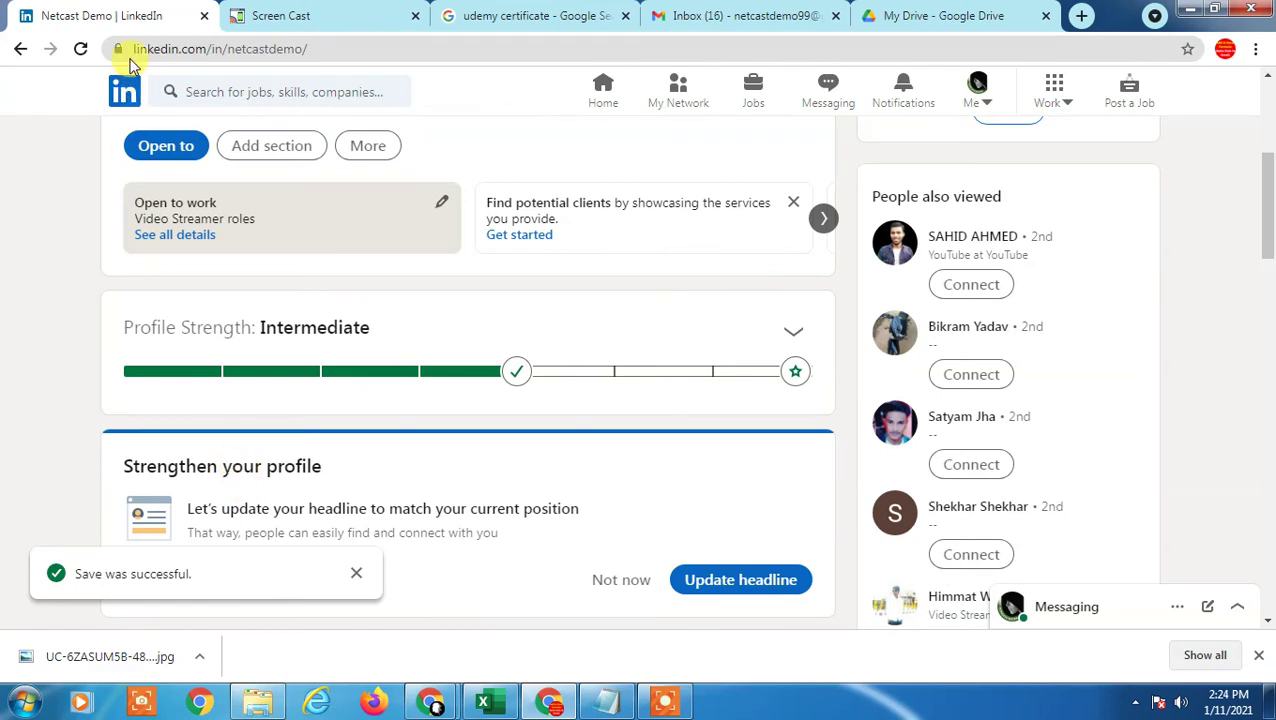
left_click(82, 52)
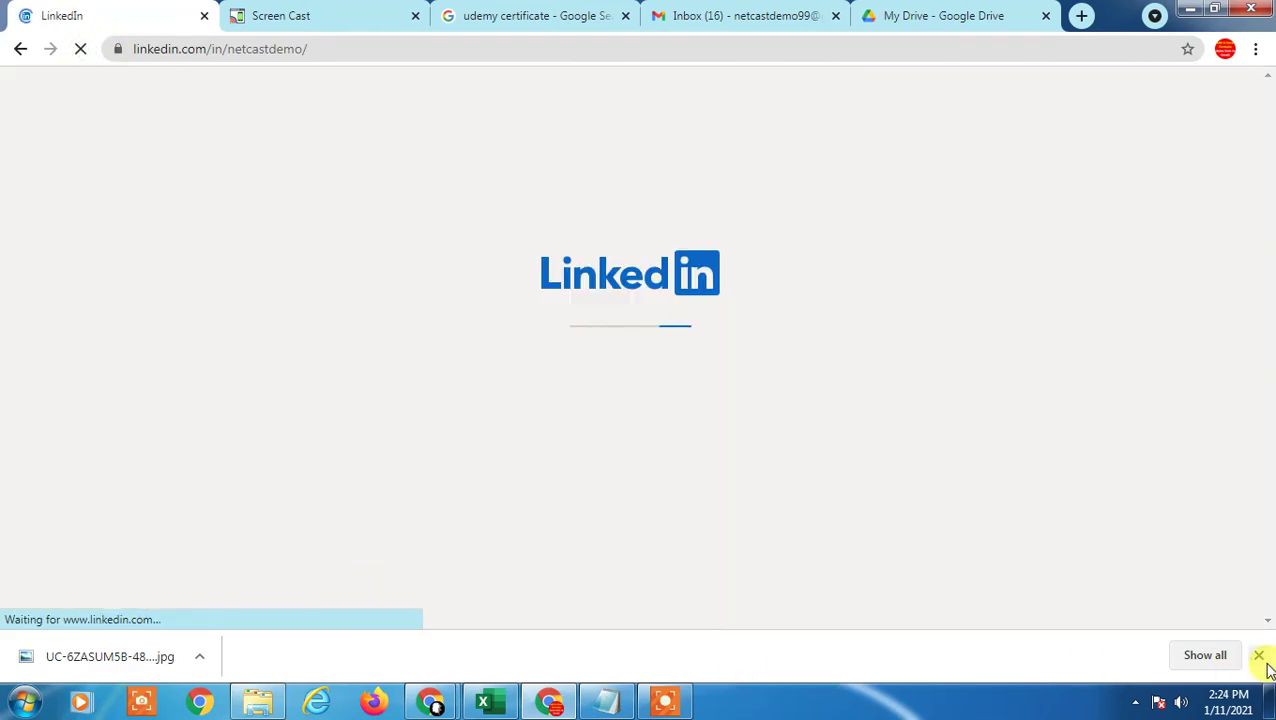
Close the downloads bar, visit the Udemy Academy page, and check the certificate credential link
left_click(1259, 656)
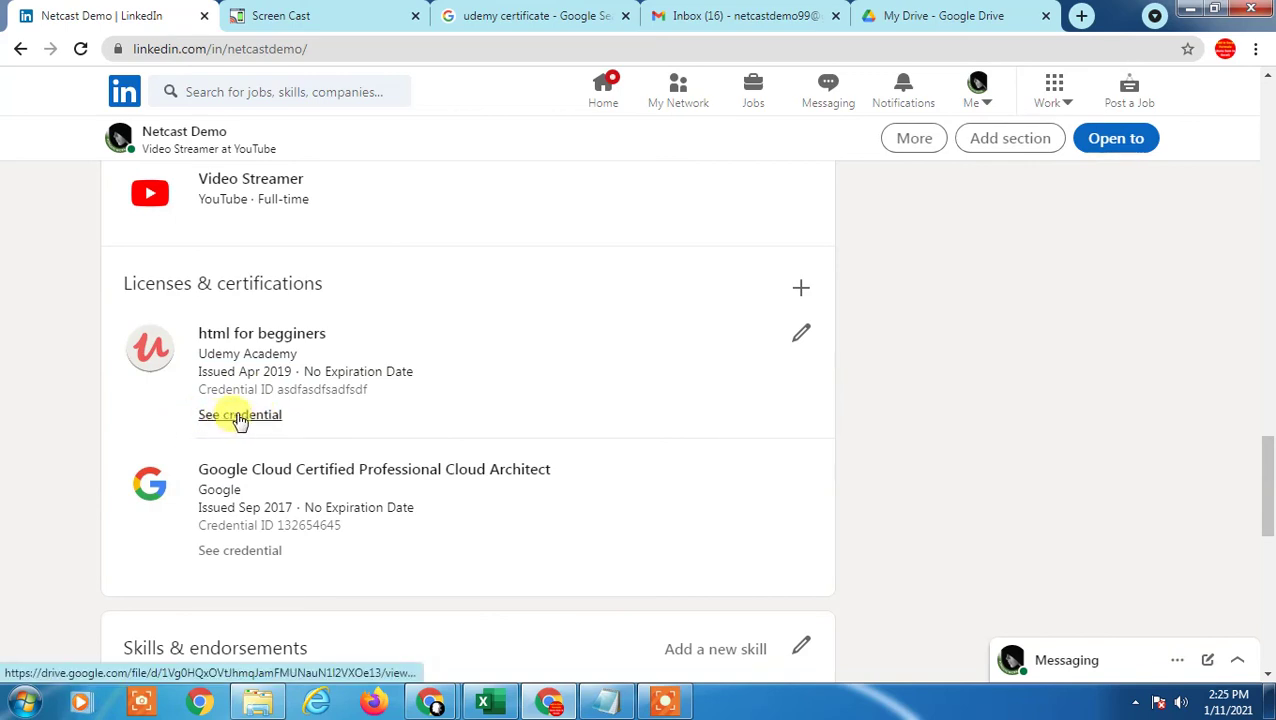
left_click(258, 355)
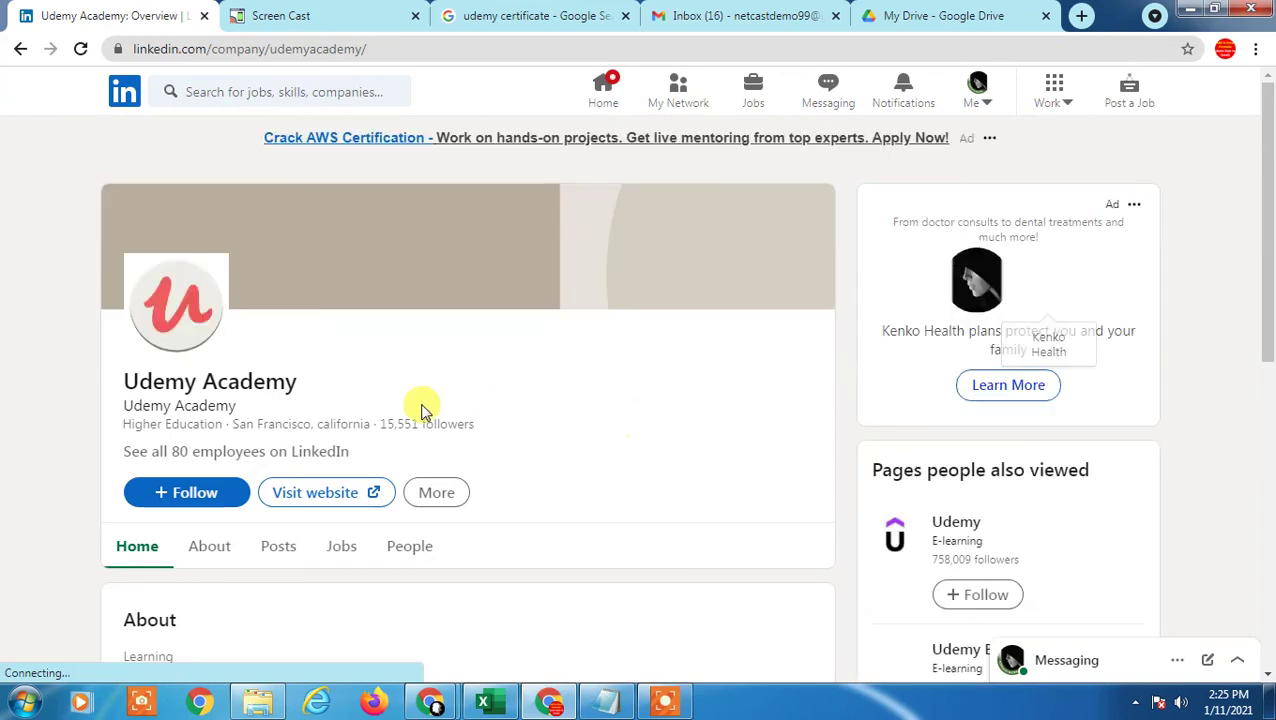
scroll(585, 444, "down", 3)
scroll(590, 442, "down", 3)
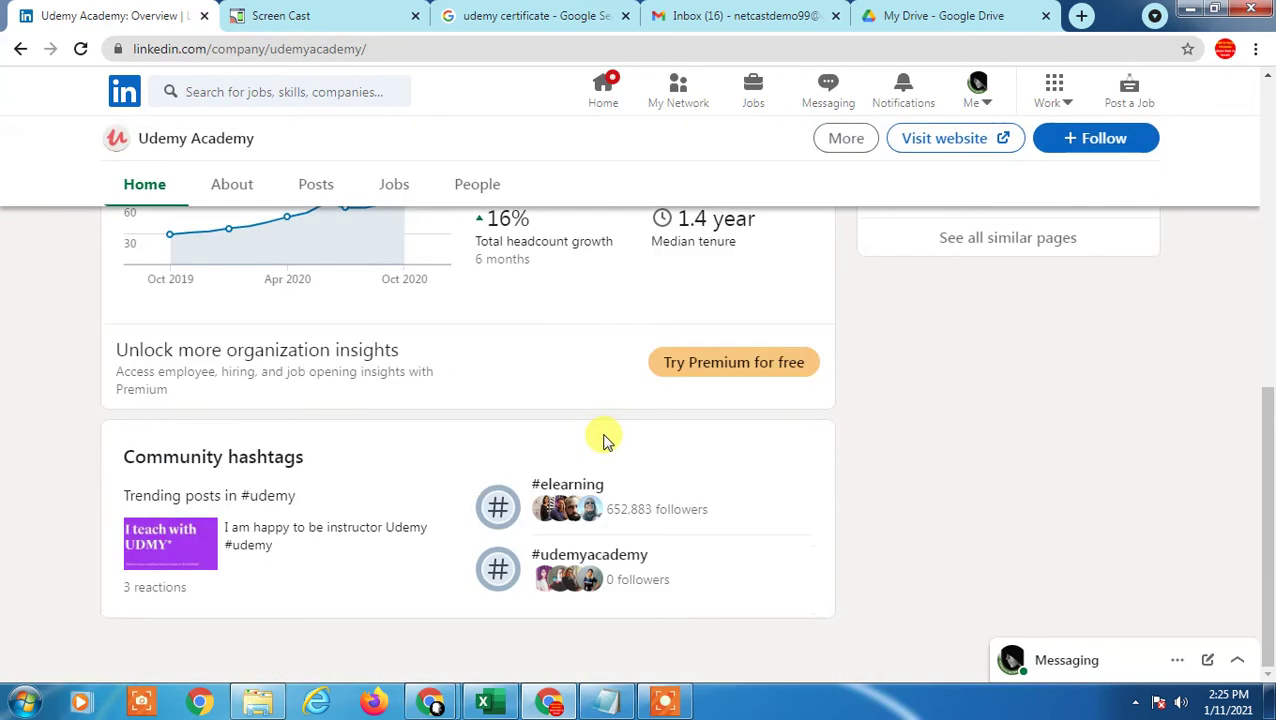
scroll(604, 441, "up", 6)
left_click(18, 48)
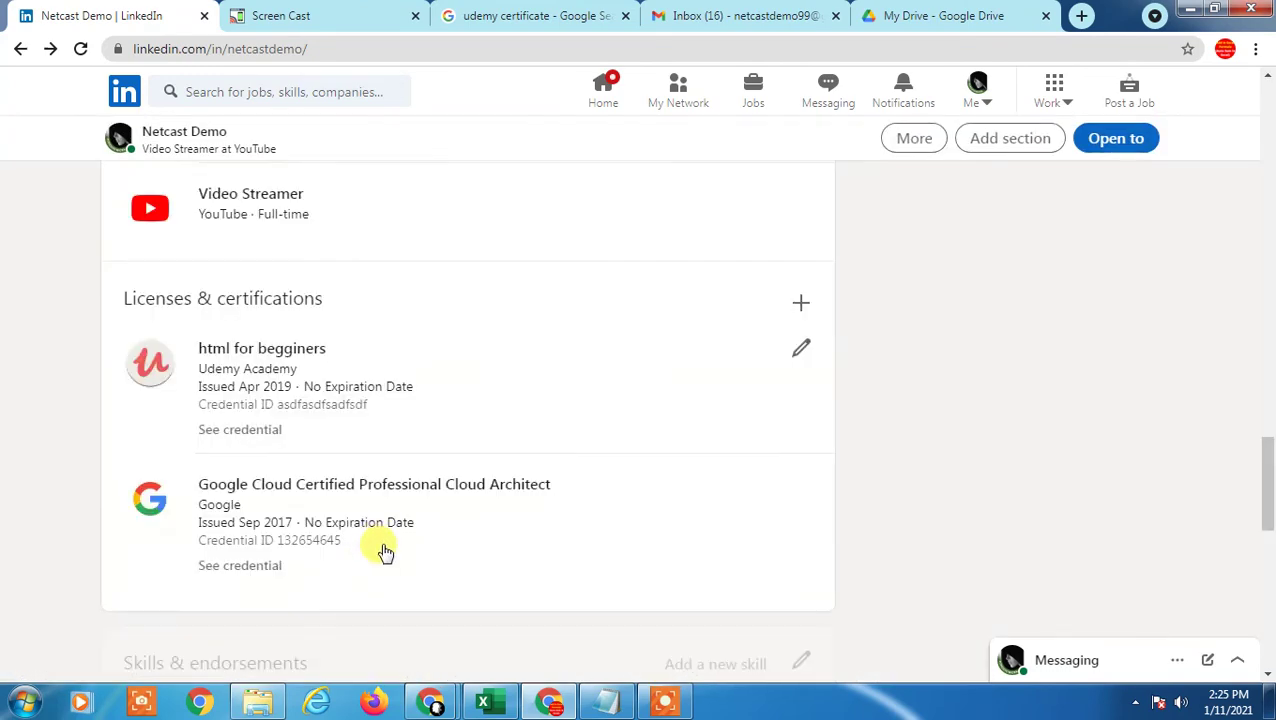
scroll(420, 572, "down", 1)
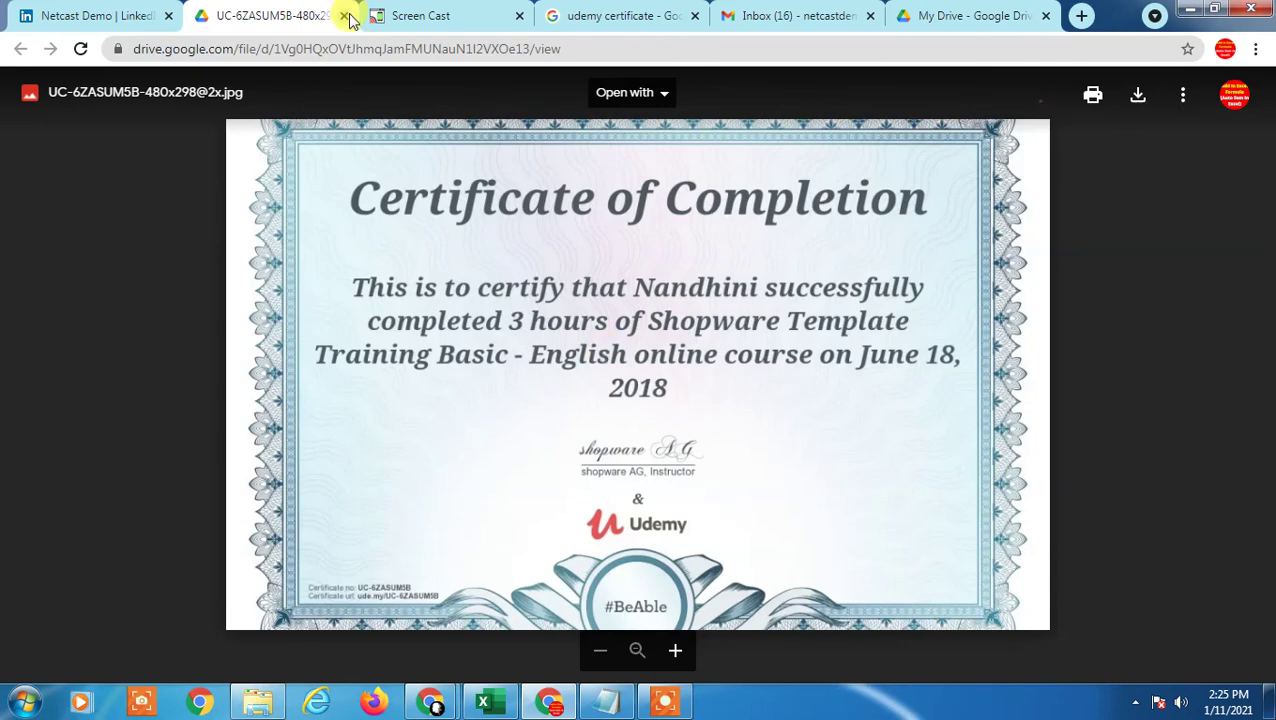
left_click(100, 16)
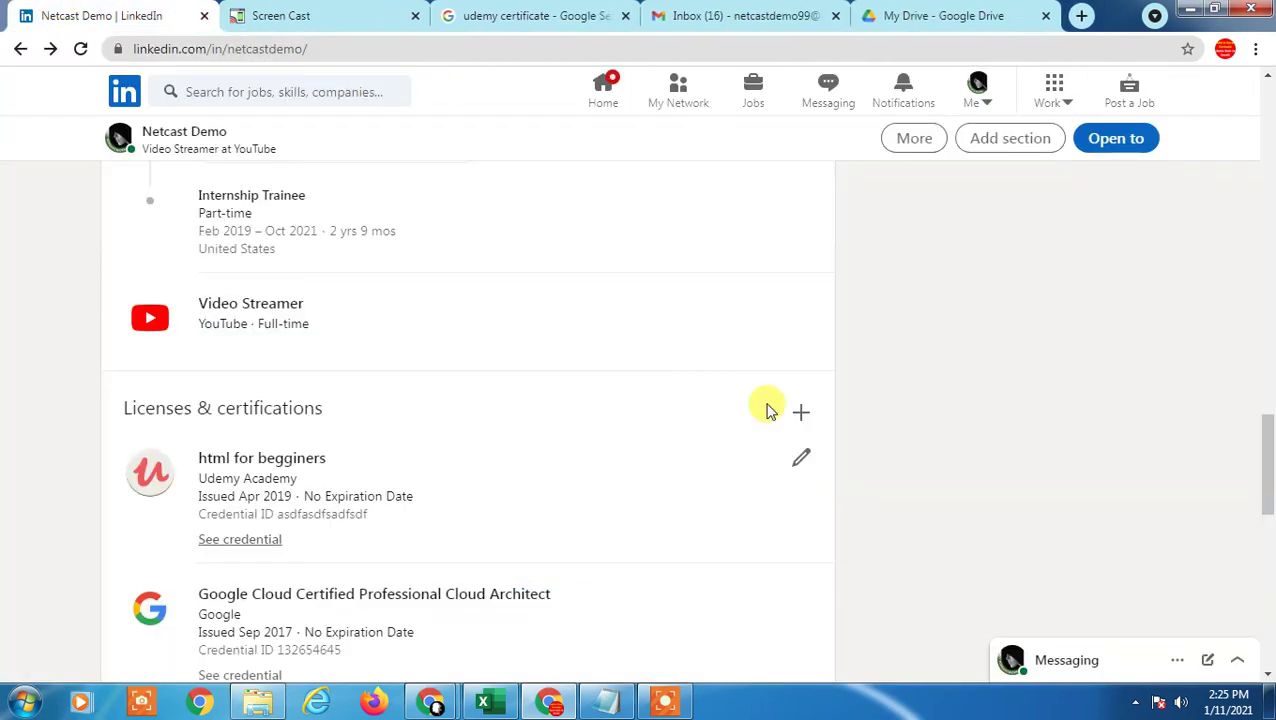